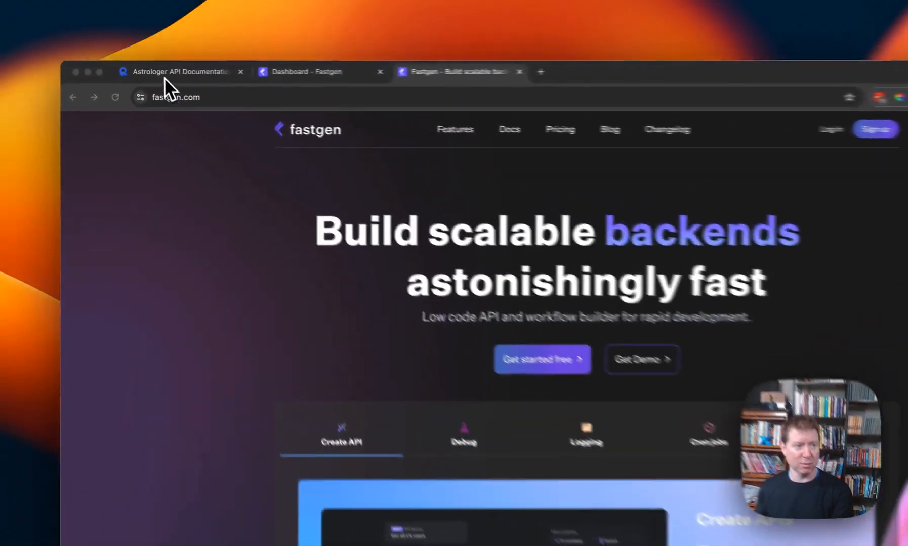
# Look over the Astrologer API page on RapidAPI, and switch to Fastgen to view its trigger options for creating a workflow
pyautogui.click(174, 75)
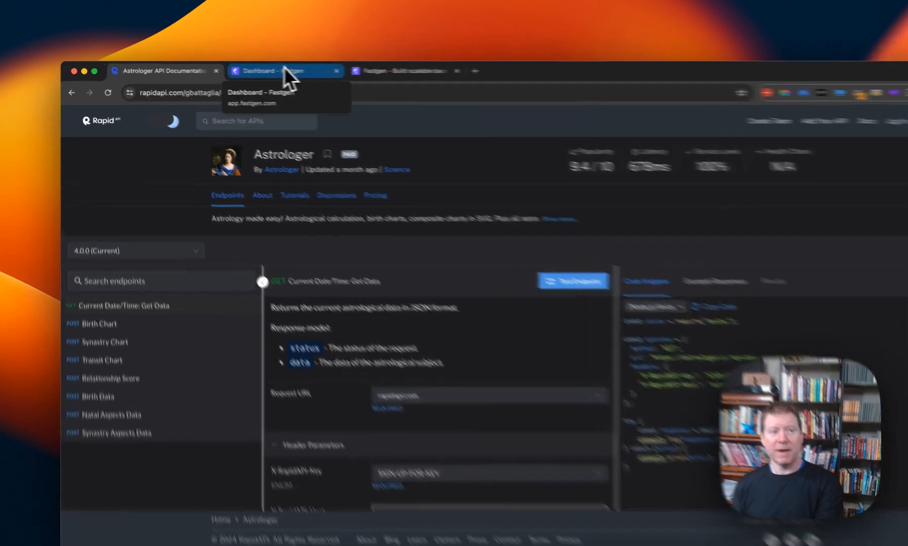
pyautogui.click(256, 69)
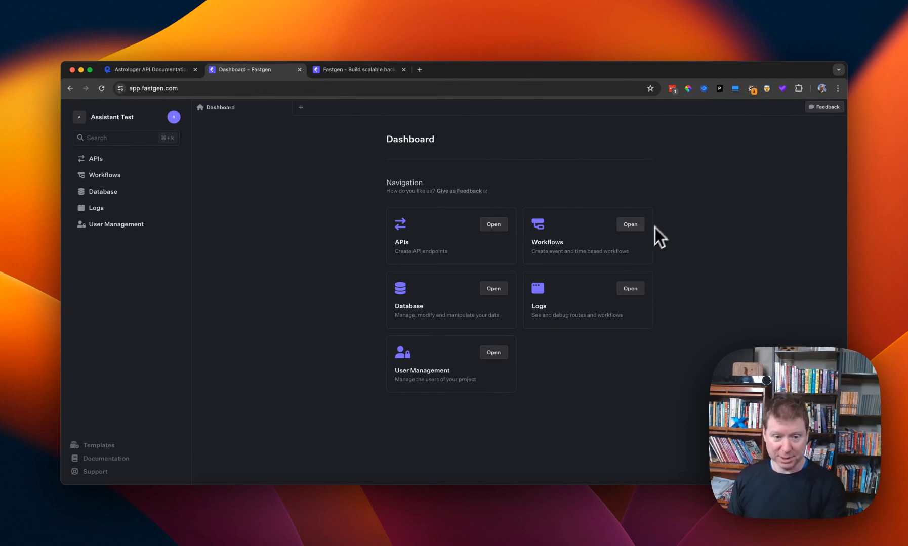
pyautogui.click(630, 225)
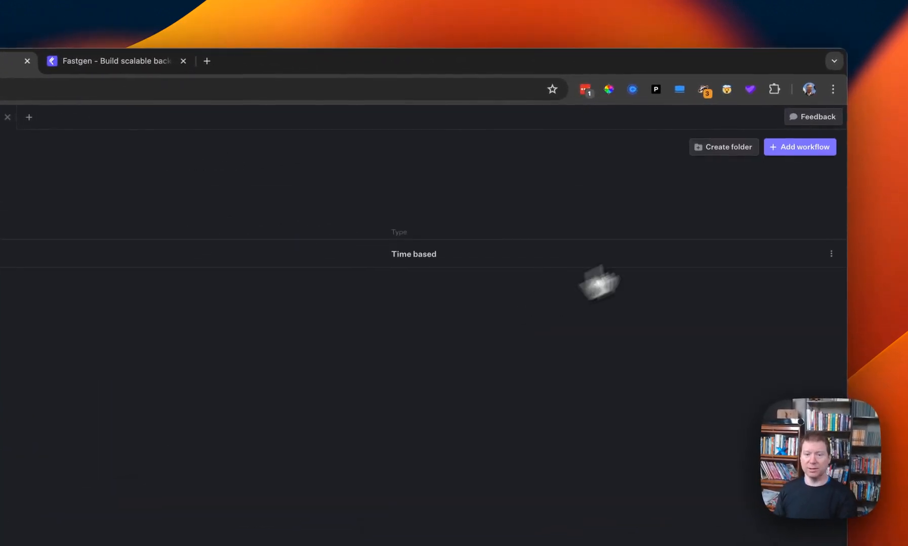
pyautogui.click(800, 146)
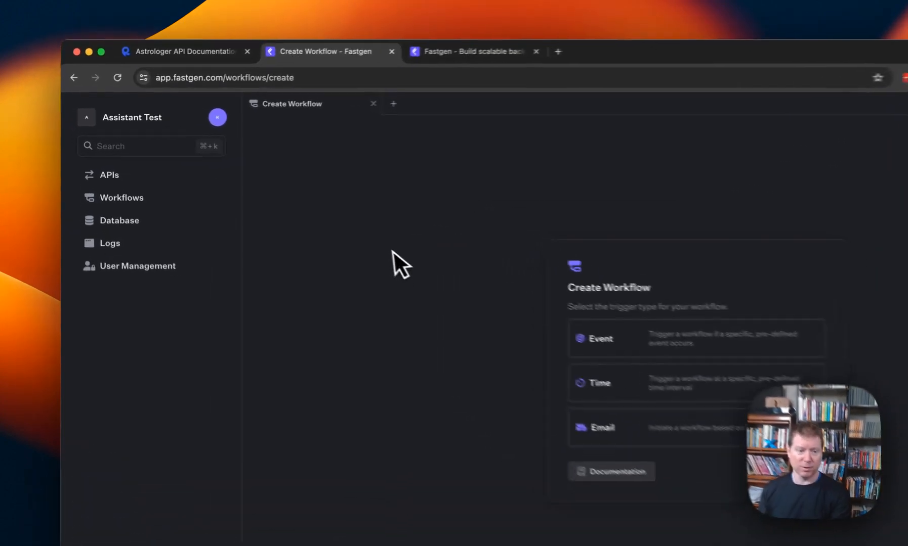
# Create a new GET route in the project's API list
pyautogui.click(107, 180)
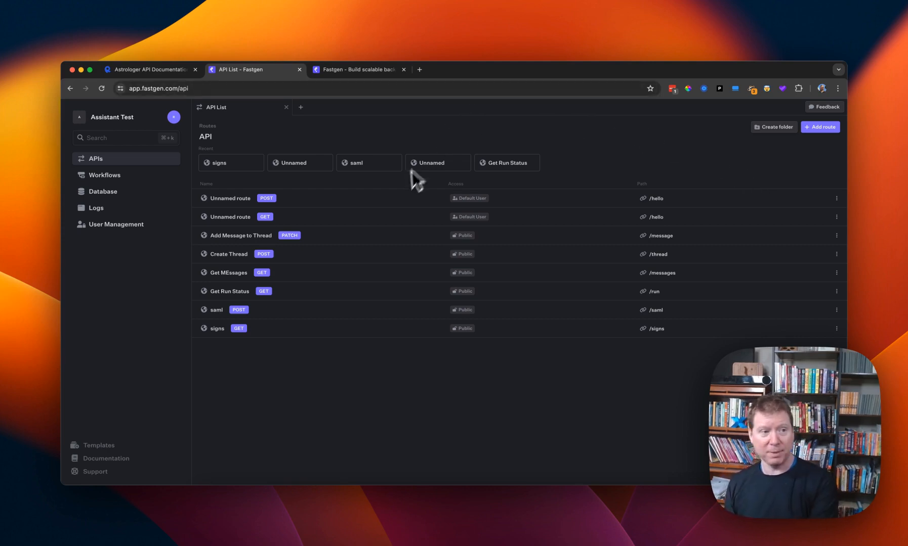
pyautogui.click(158, 69)
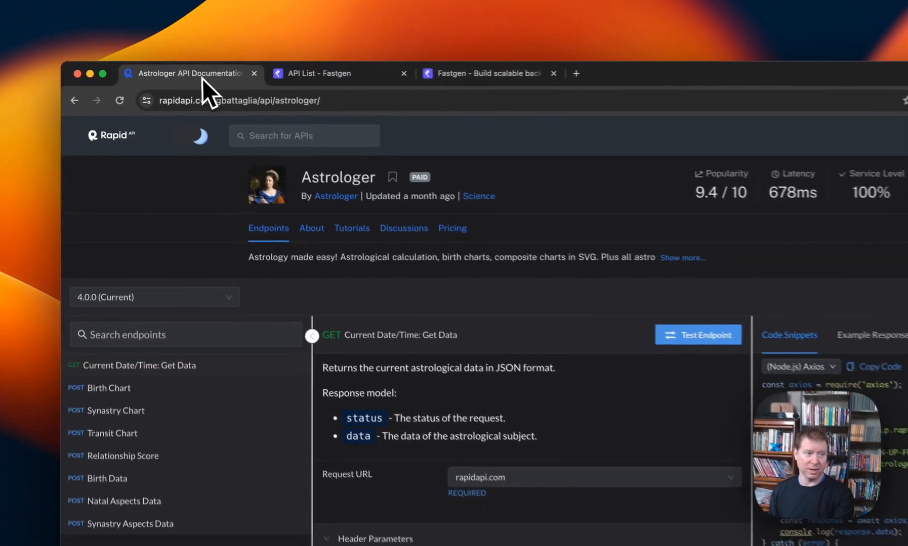
pyautogui.click(327, 77)
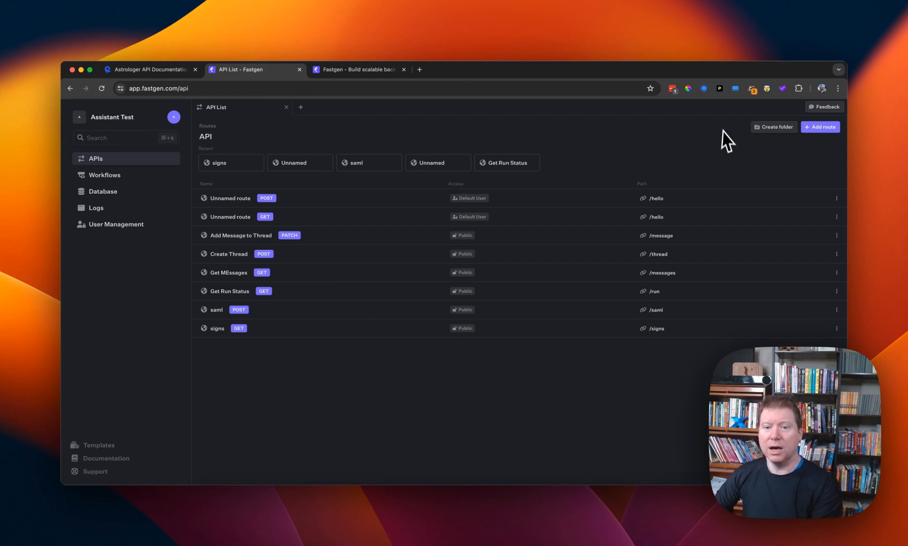
pyautogui.click(821, 127)
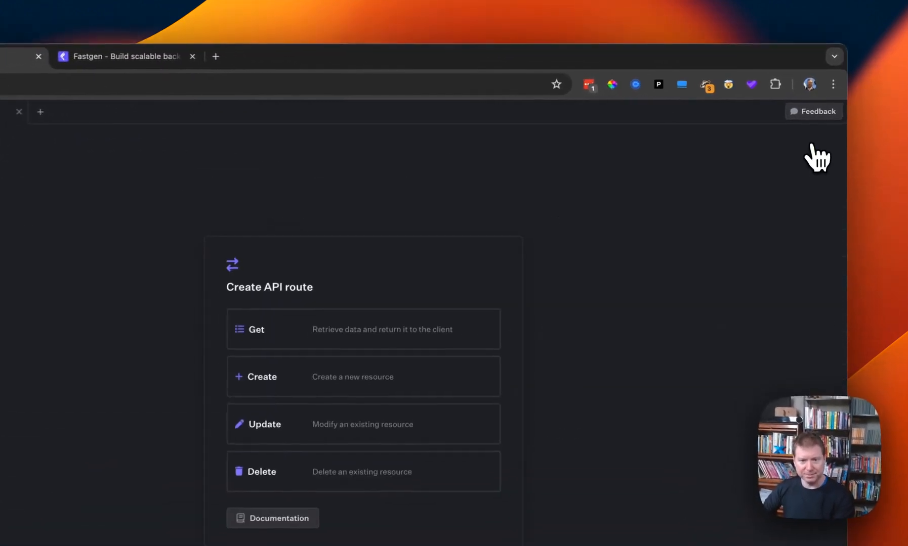
pyautogui.click(317, 324)
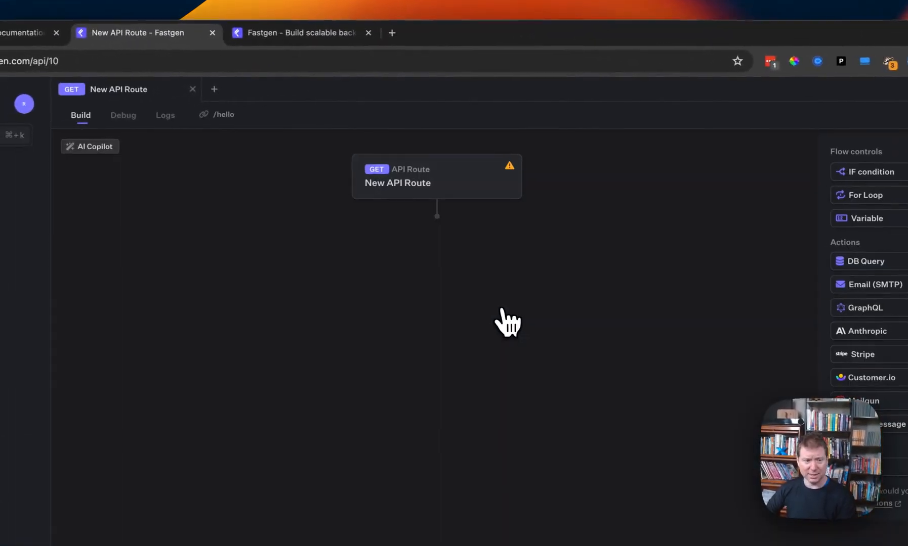
# Name the new API route "Astrology Youtube Test"
pyautogui.click(420, 193)
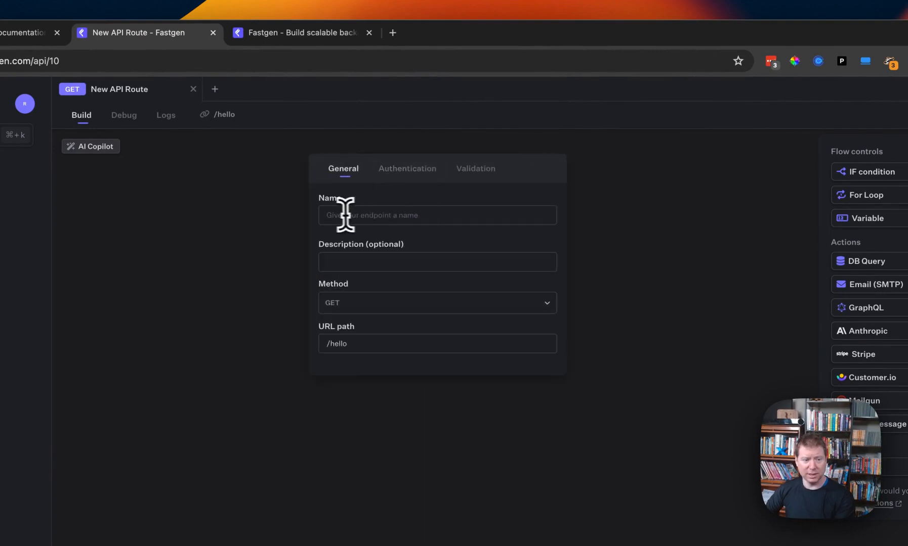
pyautogui.click(368, 215)
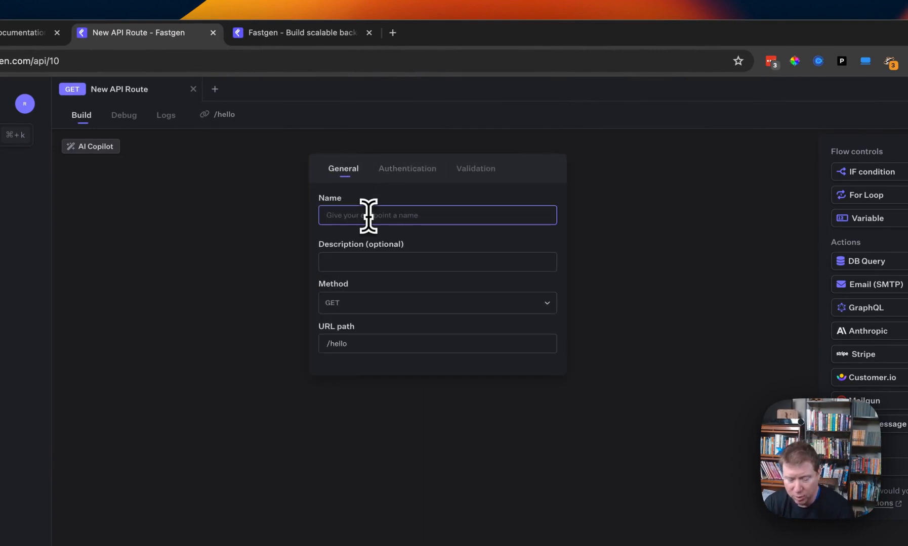
pyautogui.write('R')
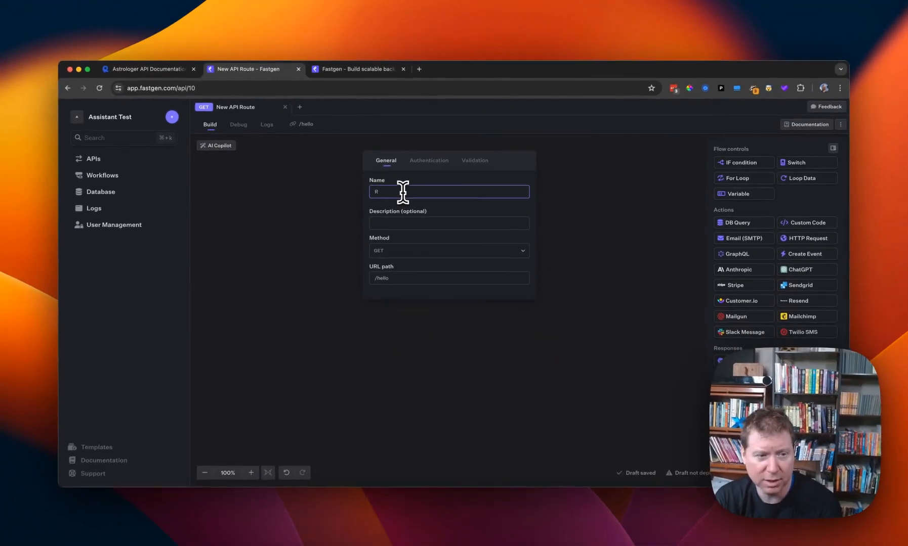
pyautogui.write('apid')
pyautogui.press('BackSpace')
pyautogui.press('BackSpace')
pyautogui.press('BackSpace')
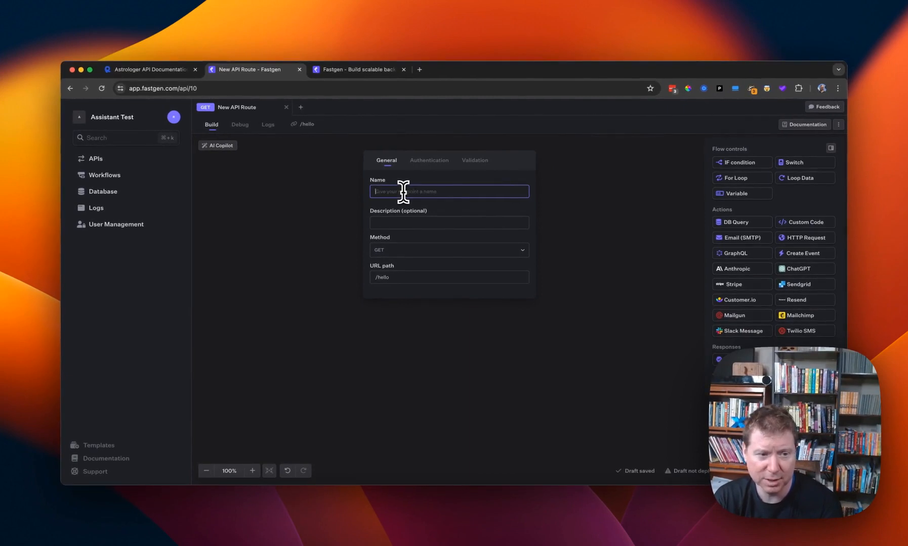
pyautogui.write('Astrology')
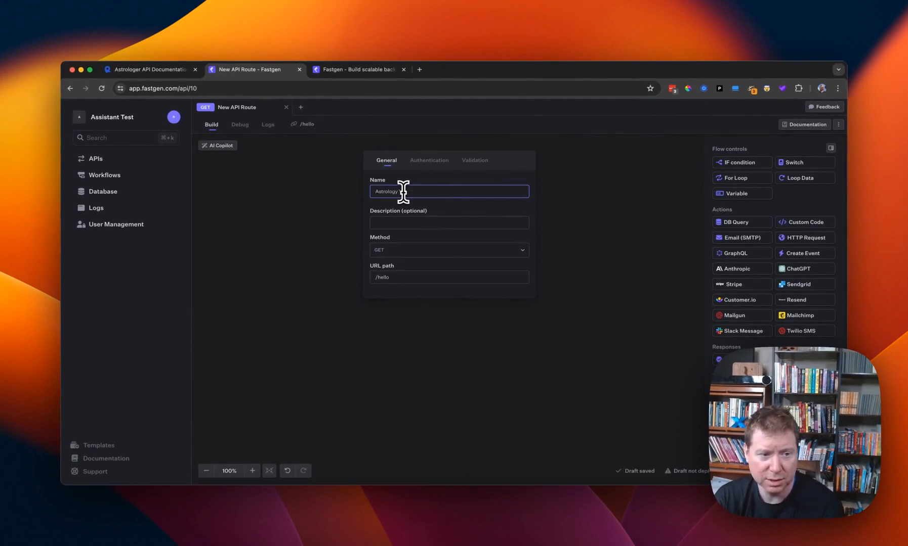
pyautogui.write(' Youtube Test')
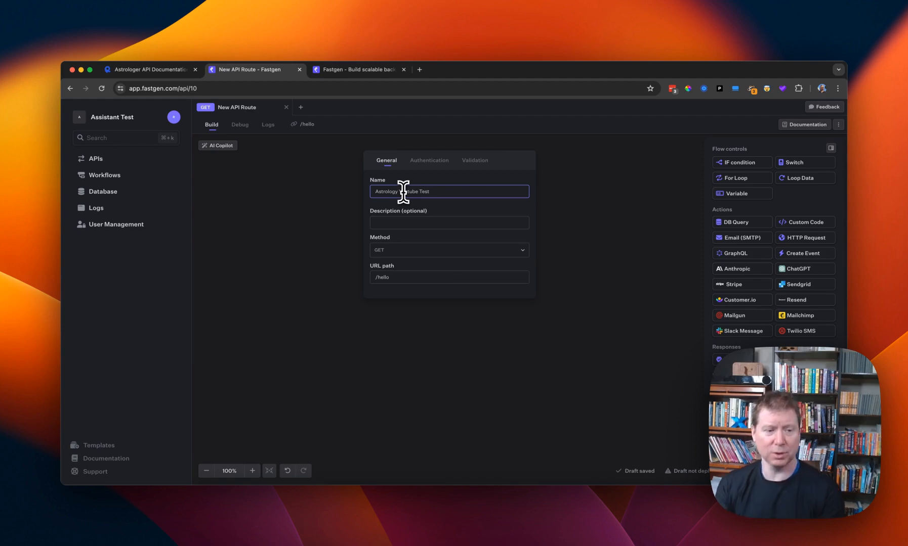
# Set the route's URL path to /astrology
pyautogui.click(391, 277)
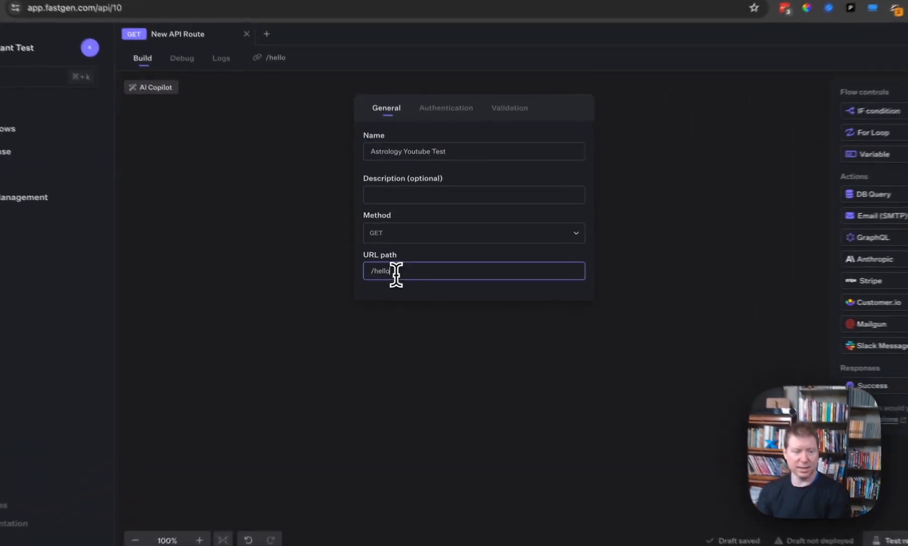
pyautogui.moveTo(378, 277); pyautogui.dragTo(463, 279)
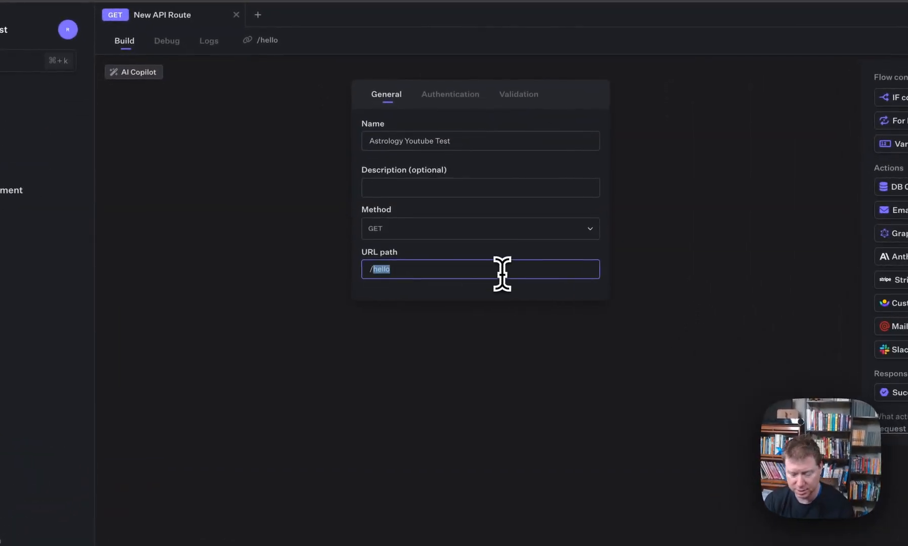
pyautogui.write('a')
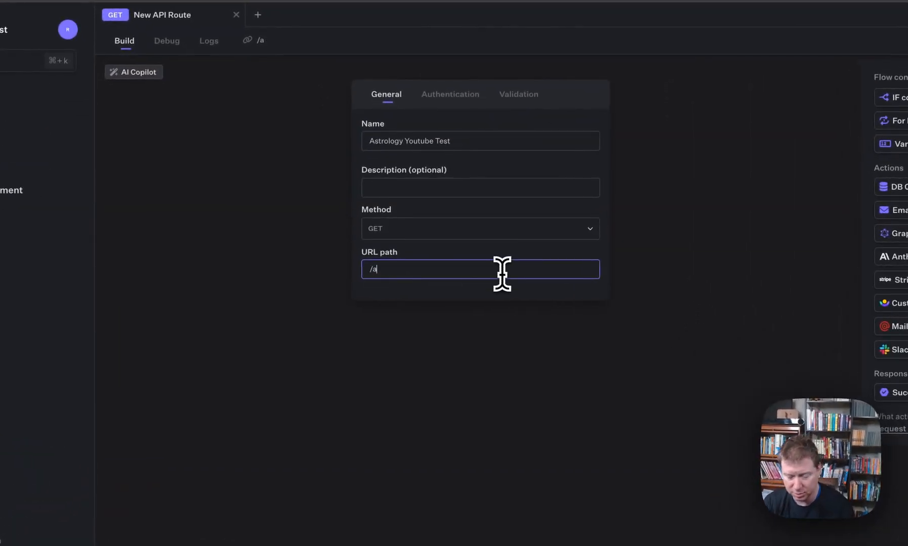
pyautogui.write('strology')
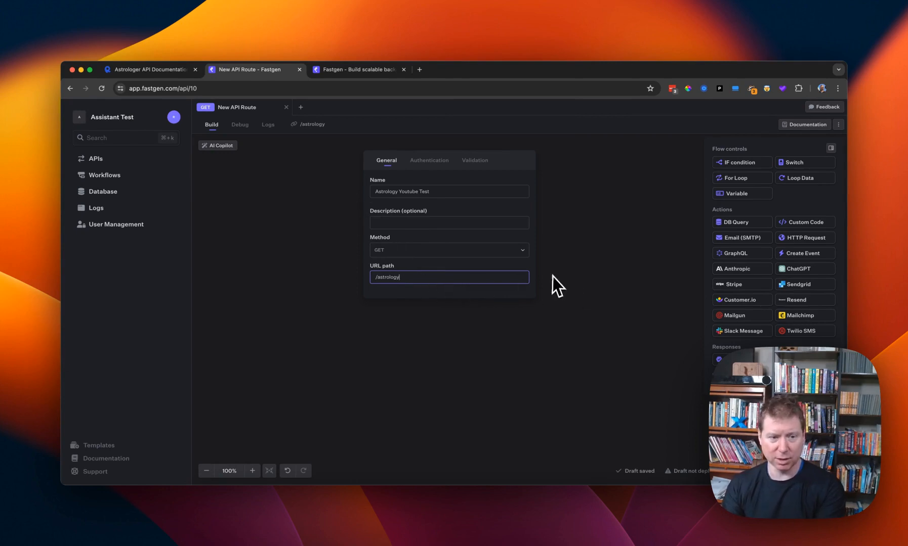
# Make the route public so that it requires no authentication, and close its settings
pyautogui.click(429, 161)
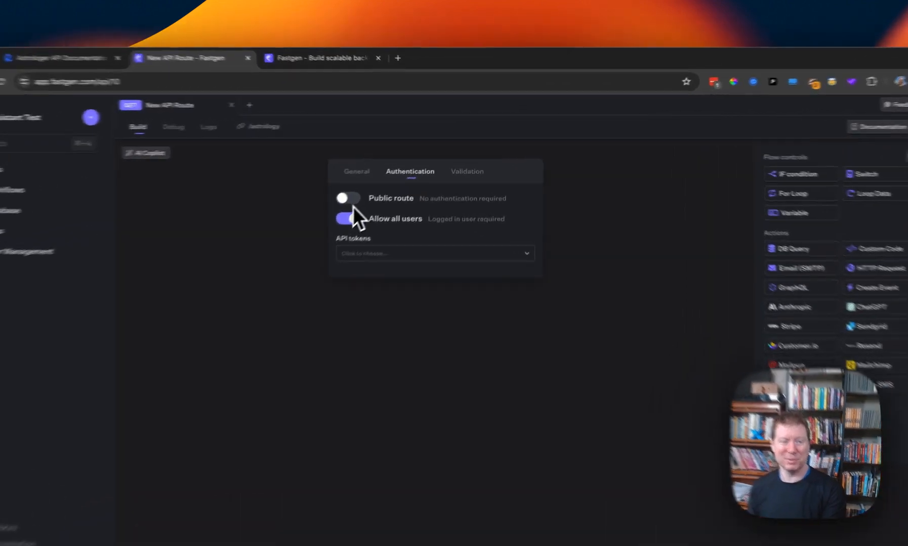
pyautogui.click(377, 182)
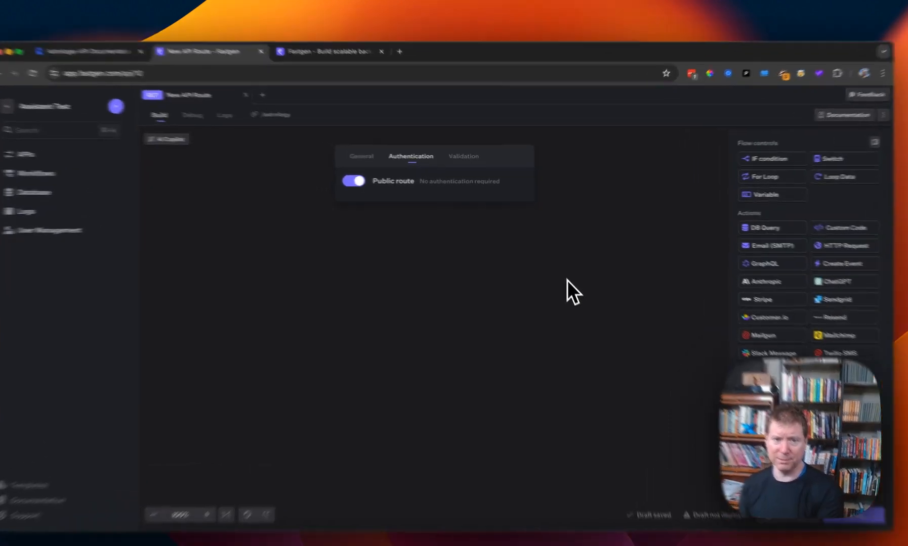
pyautogui.click(565, 269)
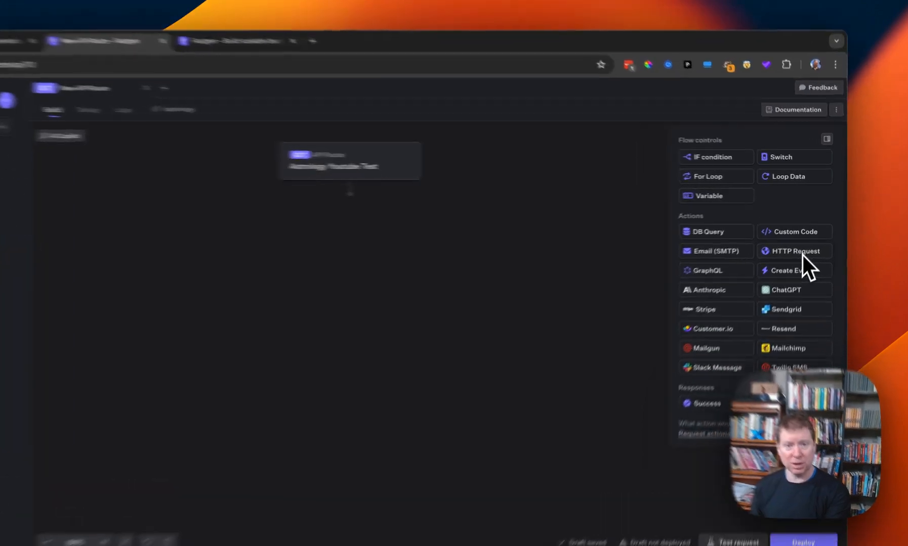
# Add an HTTP Request action below the Astrology Youtube Test route and open its settings
pyautogui.moveTo(811, 241); pyautogui.dragTo(456, 200)
pyautogui.moveTo(419, 239); pyautogui.dragTo(421, 252)
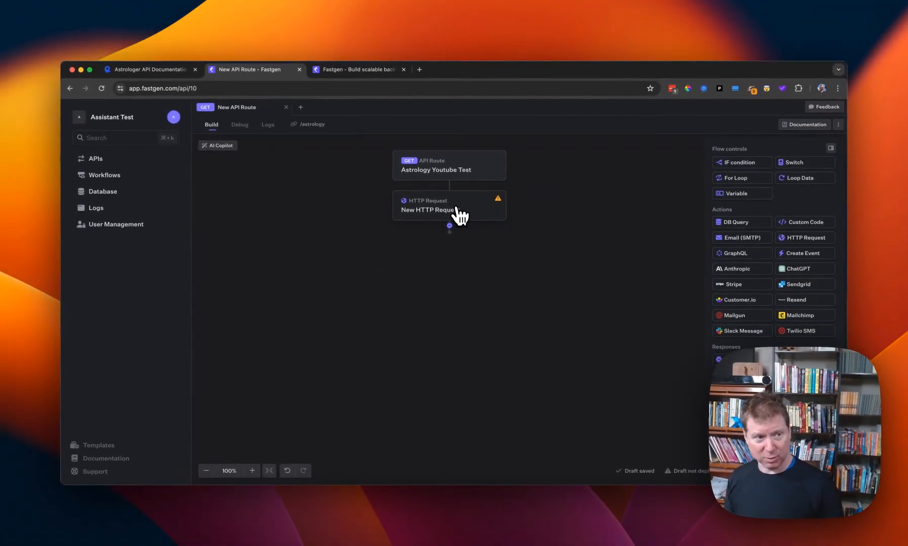
pyautogui.click(207, 87)
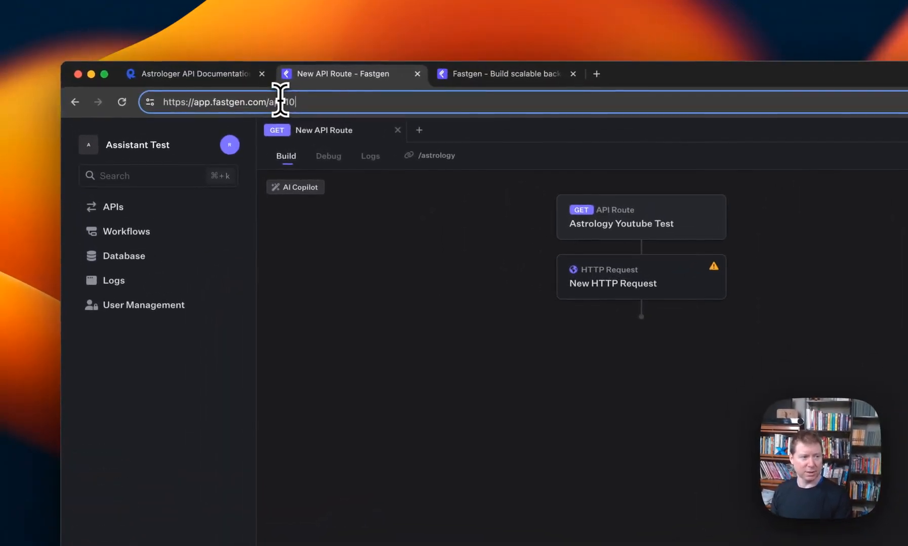
pyautogui.moveTo(188, 105); pyautogui.dragTo(155, 104)
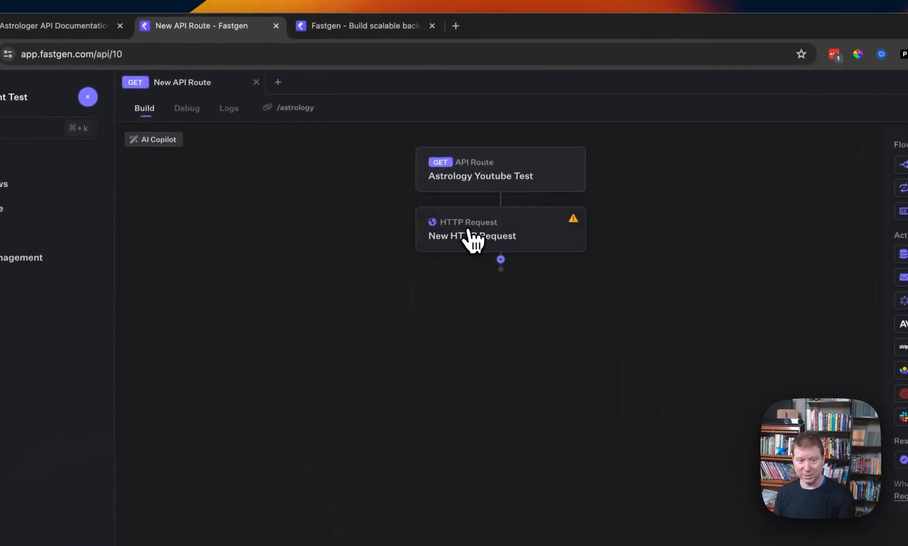
pyautogui.click(472, 238)
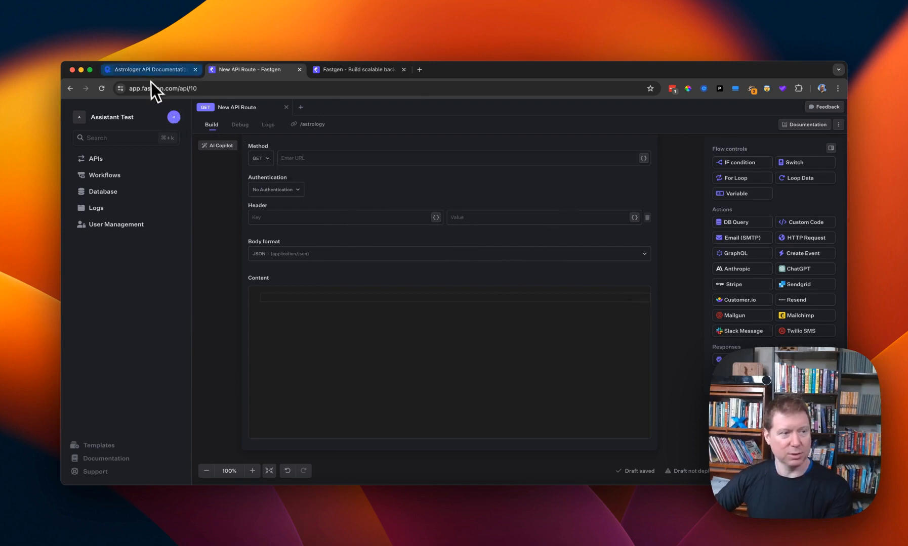
# Switch to the Astrologer API page on RapidAPI and examine the request URL and header parameters of Current Date/Time: Get Data
pyautogui.click(147, 70)
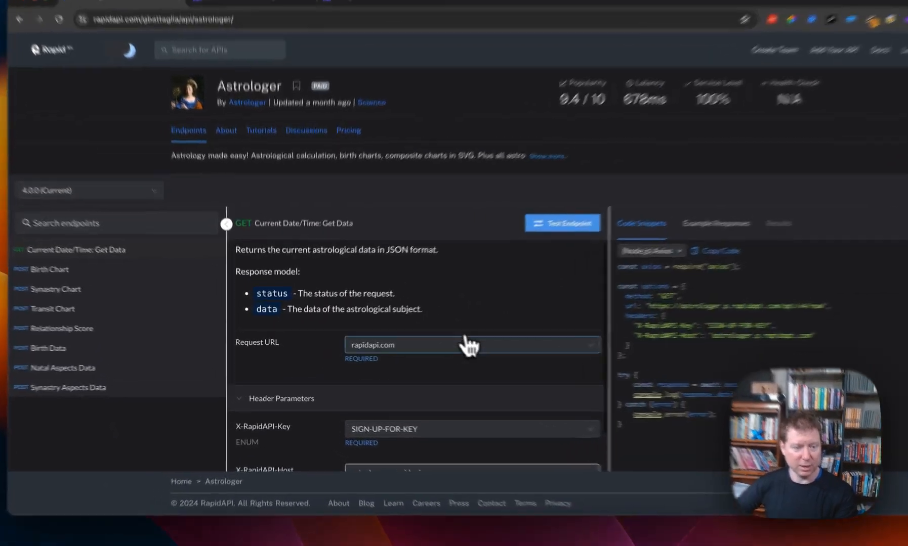
pyautogui.click(428, 350)
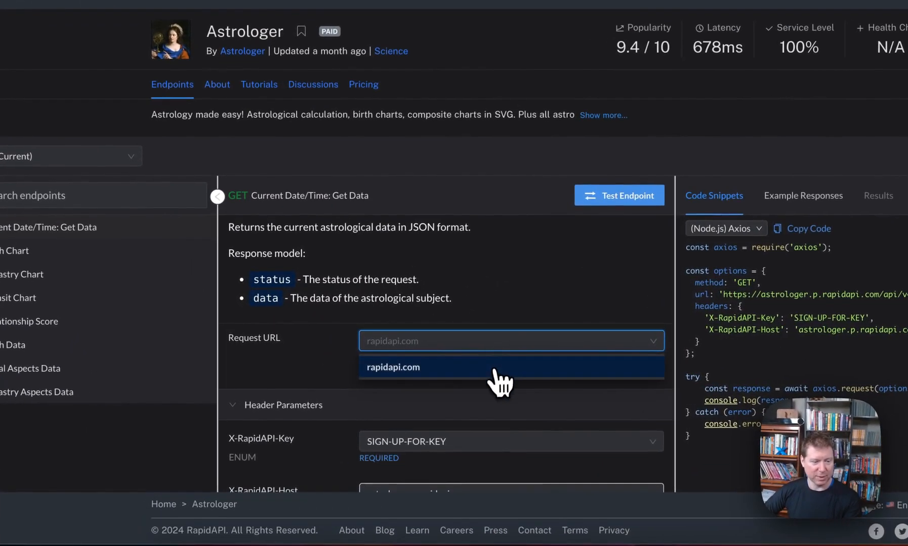
pyautogui.click(499, 368)
pyautogui.scroll(-2, 475, 382)
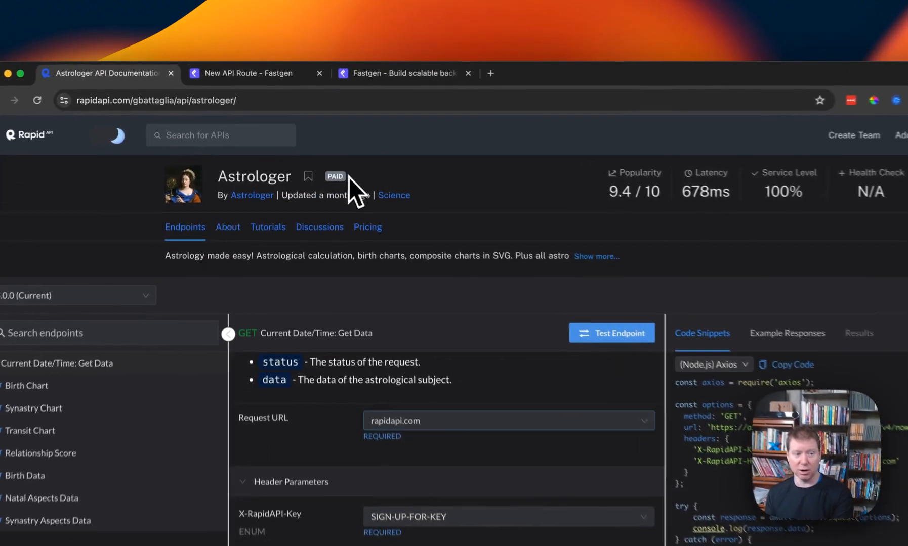
pyautogui.click(308, 176)
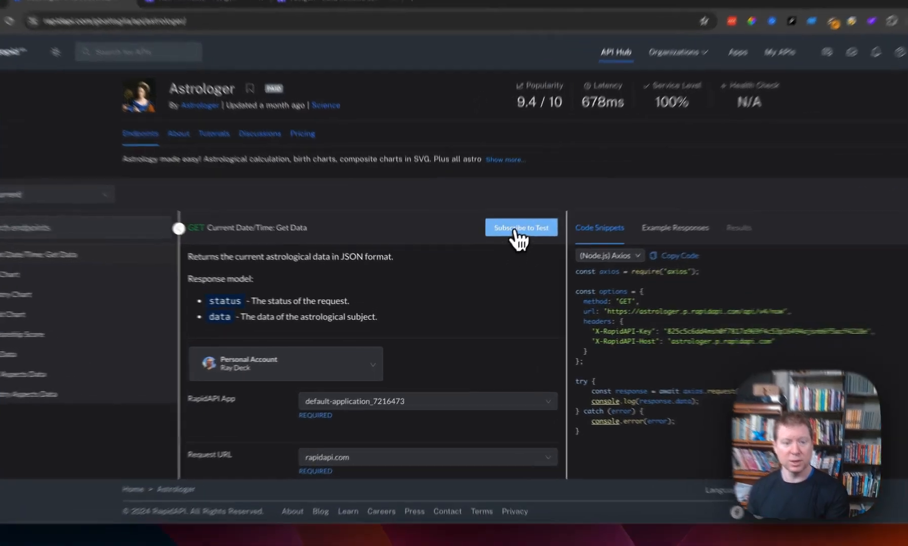
# Subscribe to the Astrologer API's free Basic plan and return to its endpoints documentation
pyautogui.click(507, 253)
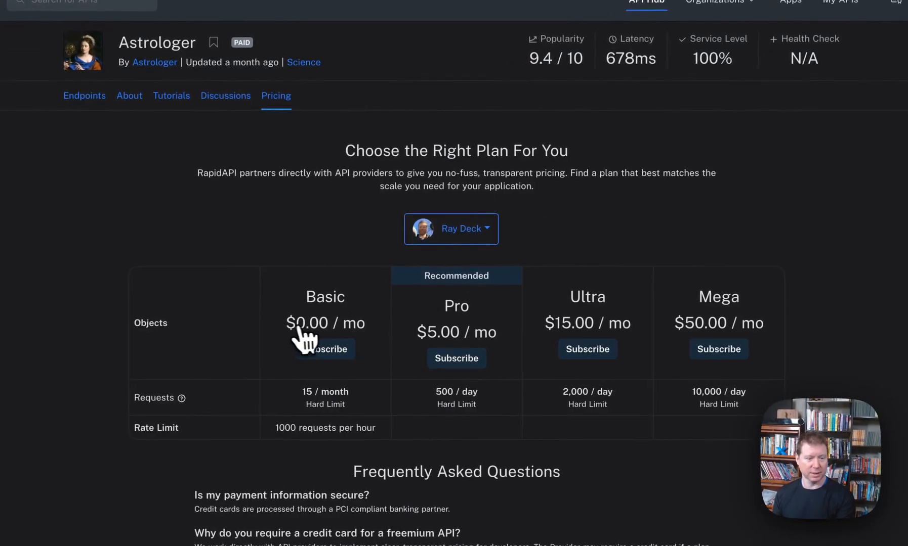
pyautogui.click(327, 352)
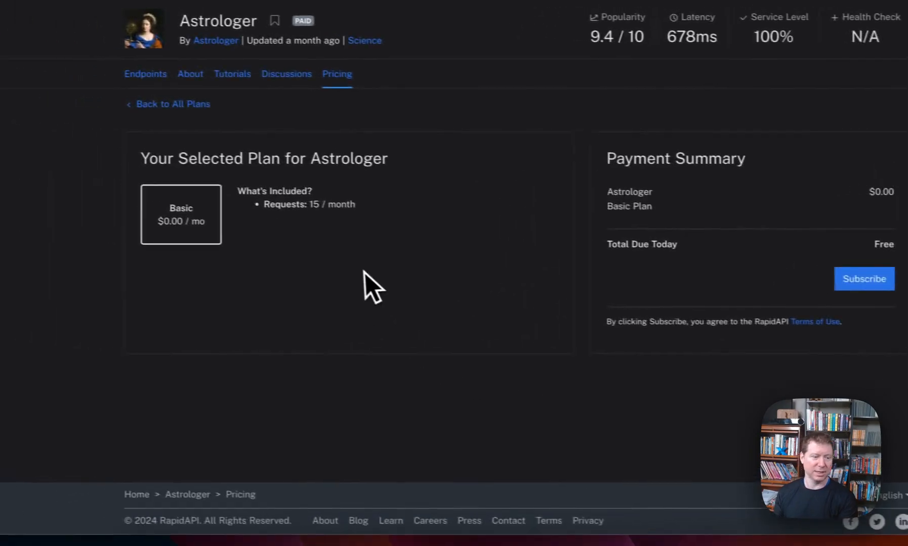
pyautogui.moveTo(324, 209); pyautogui.dragTo(372, 207)
pyautogui.click(373, 208)
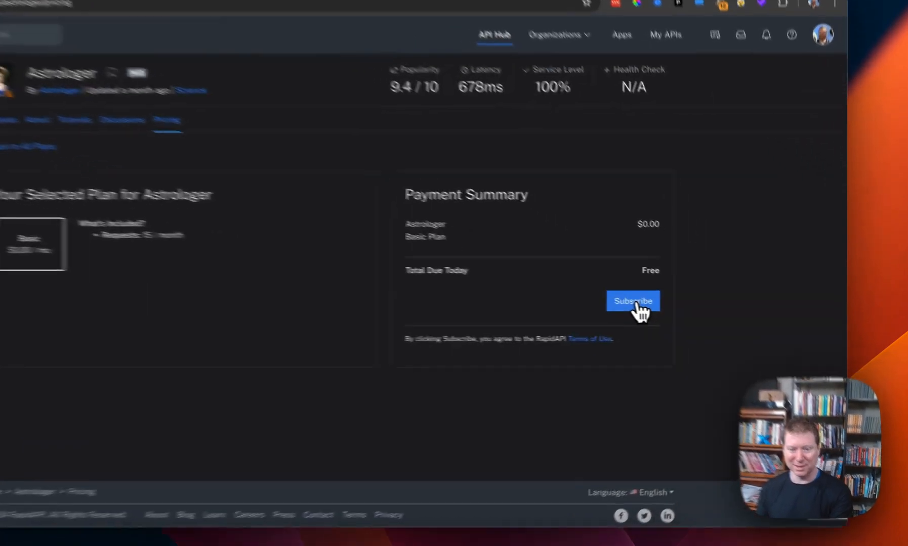
pyautogui.click(687, 316)
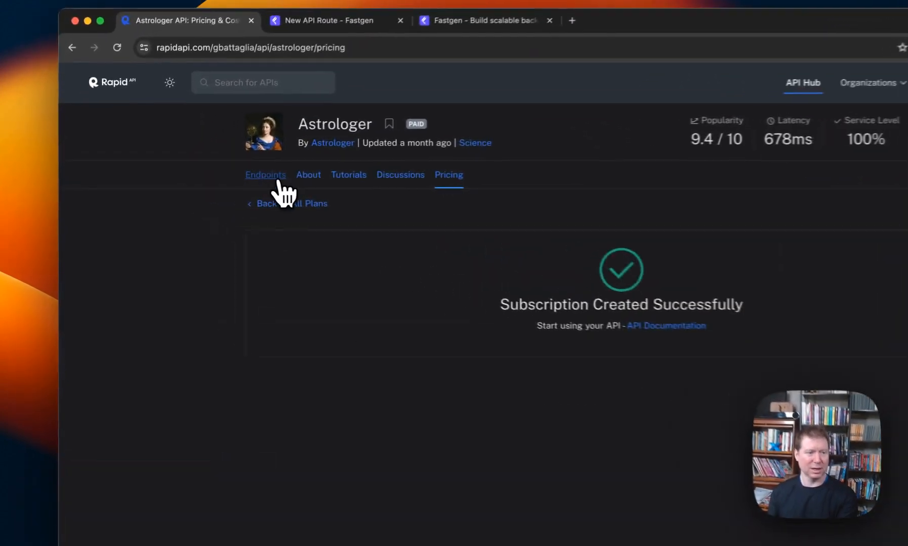
pyautogui.click(212, 178)
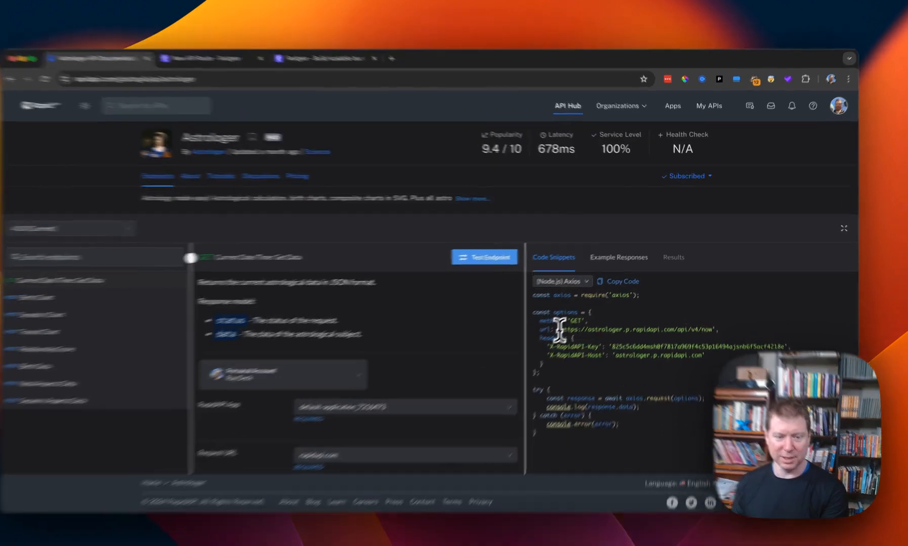
pyautogui.moveTo(576, 318); pyautogui.dragTo(711, 317)
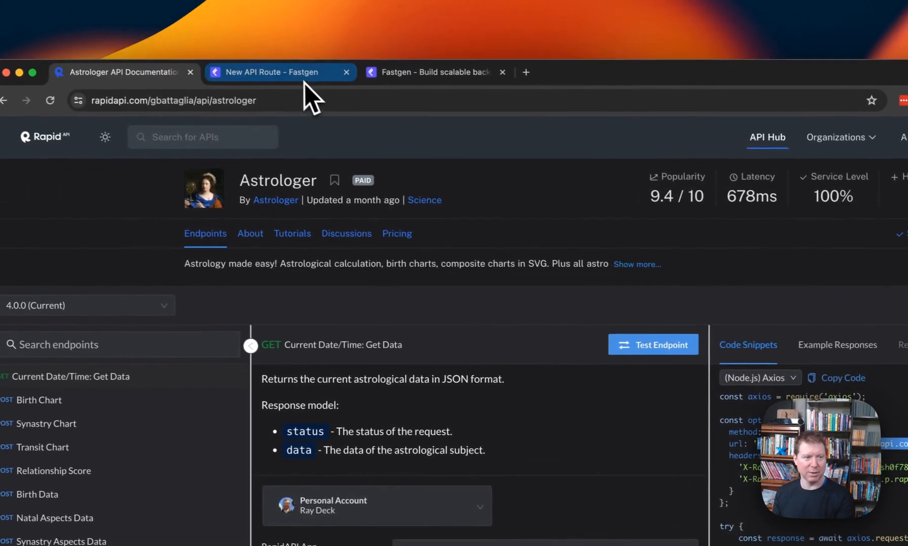
pyautogui.click(48, 10)
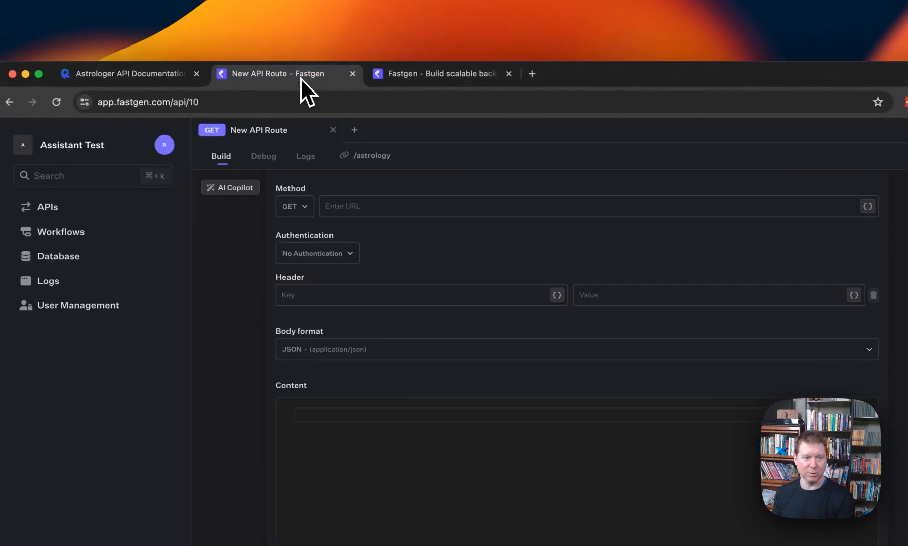
pyautogui.click(378, 207)
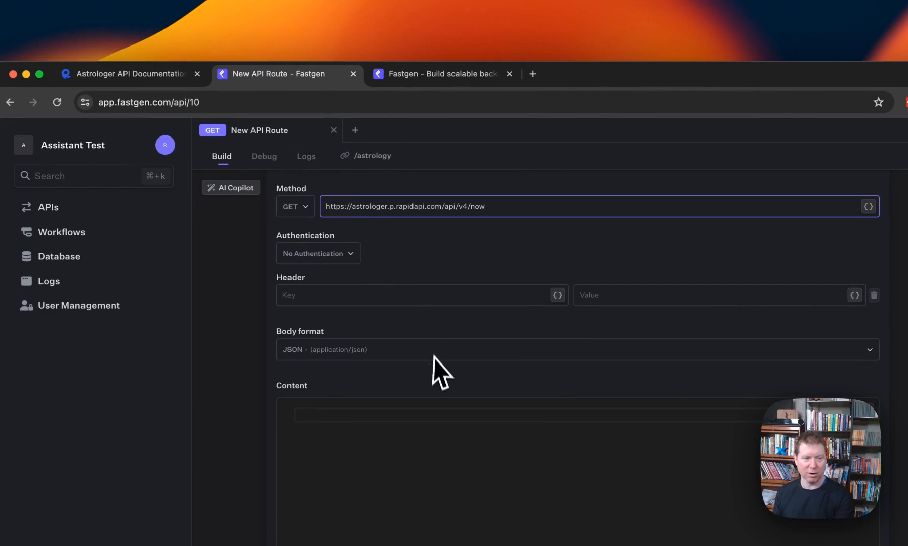
# Name the HTTP Request action "Call RapidAPI Astrologer" and check its authentication options, leaving No Authentication selected
pyautogui.scroll(2, 433, 357)
pyautogui.click(347, 238)
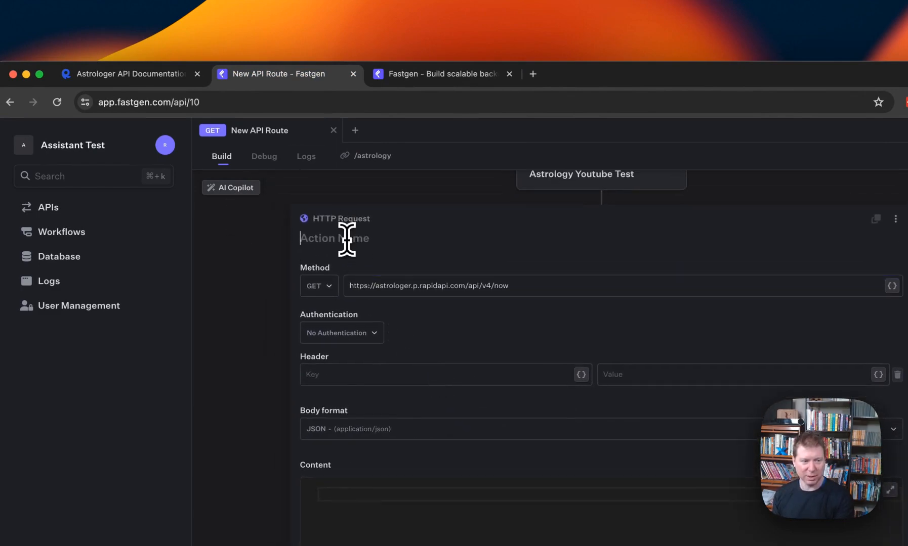
pyautogui.write('Call Rap')
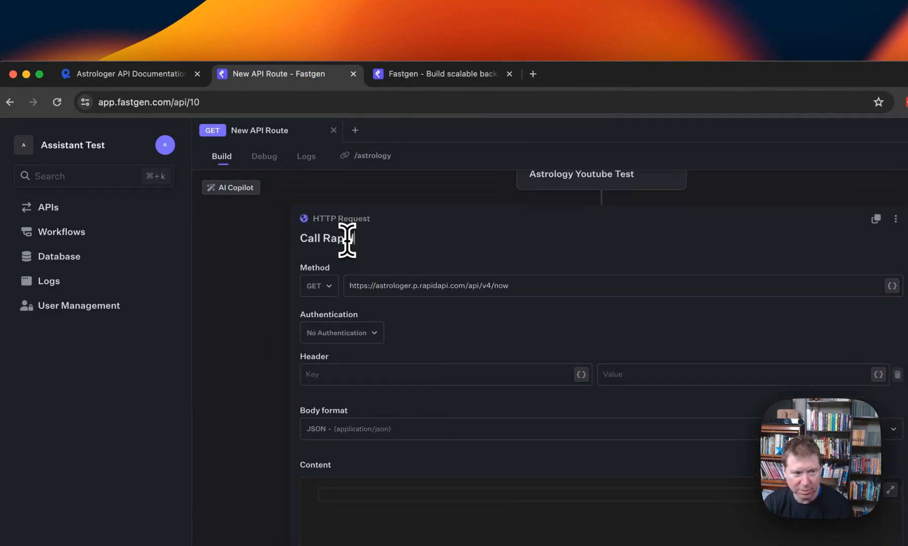
pyautogui.write('idAPI Astrologer')
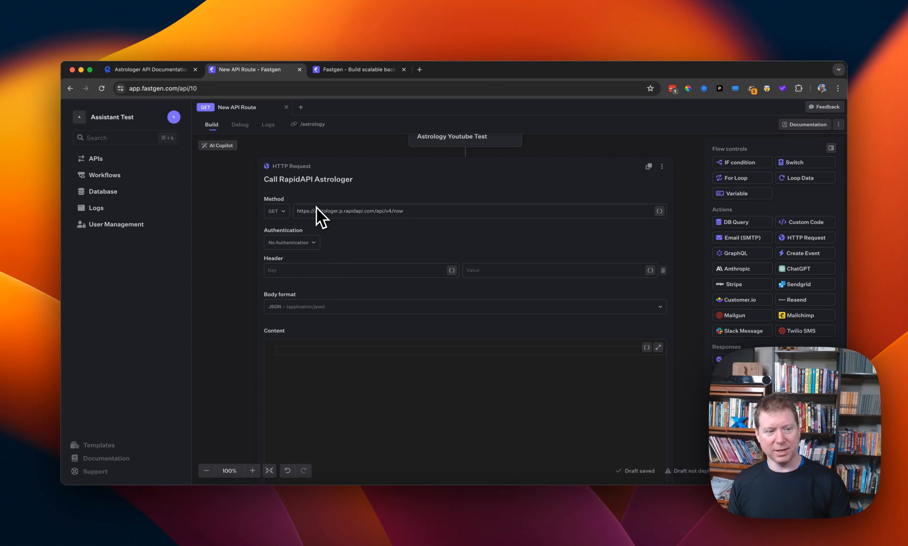
pyautogui.click(292, 243)
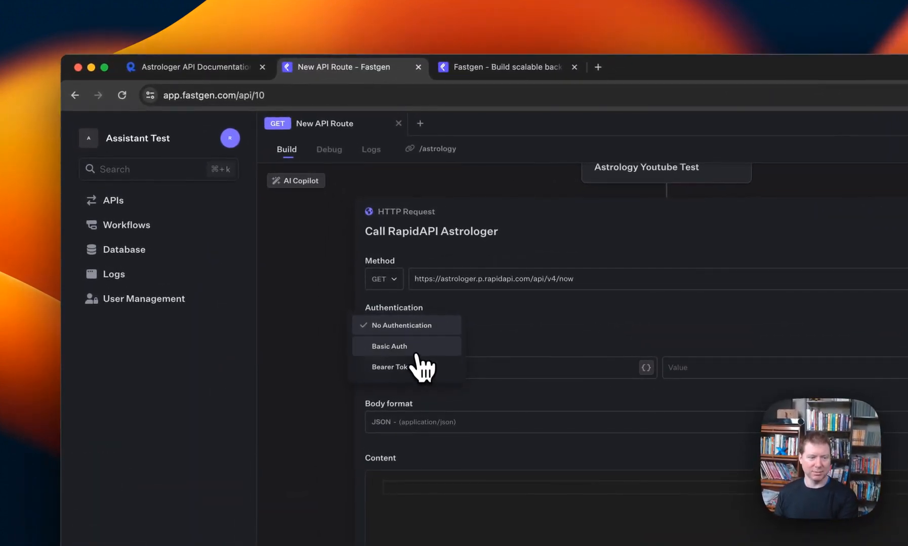
pyautogui.click(465, 306)
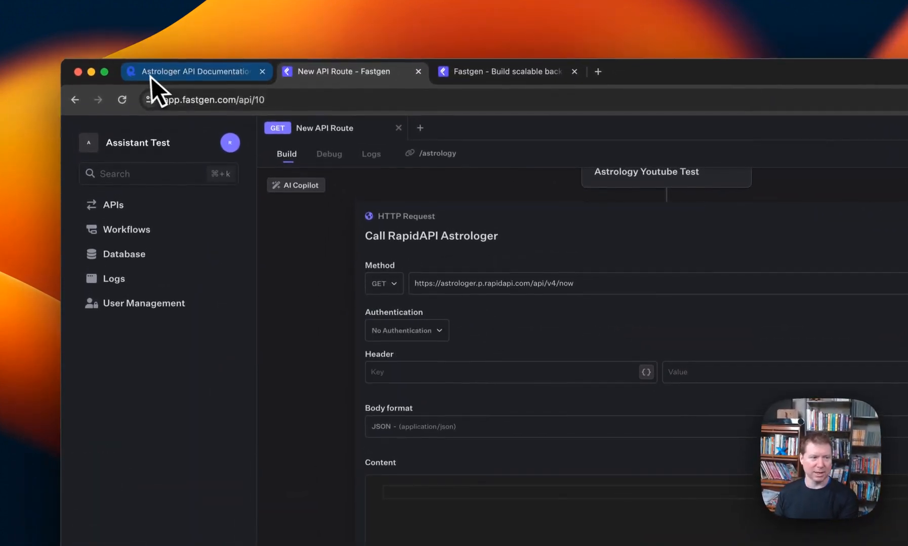
# Try to copy the X-RapidAPI-Key header name from RapidAPI's header parameters into the request's first header key, and undo the paste
pyautogui.click(153, 71)
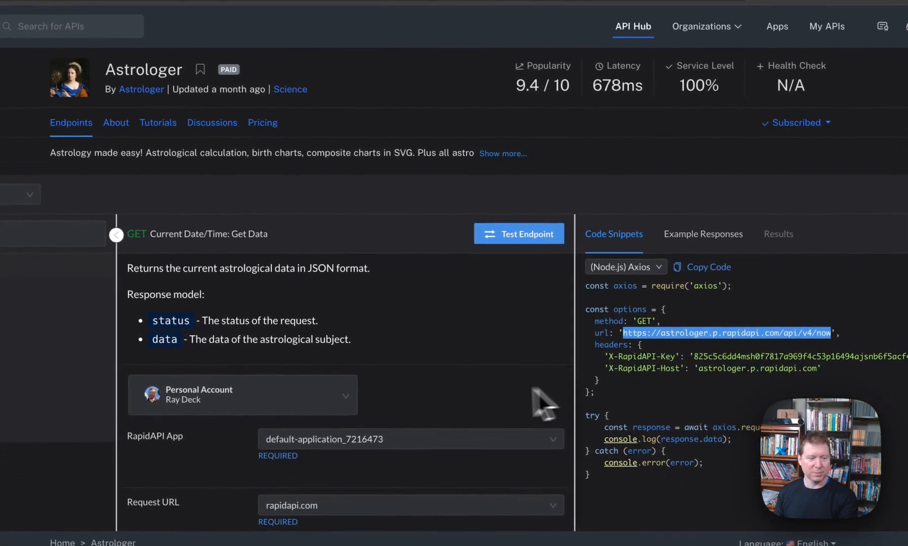
pyautogui.scroll(-2, 684, 500)
pyautogui.scroll(-1, 477, 386)
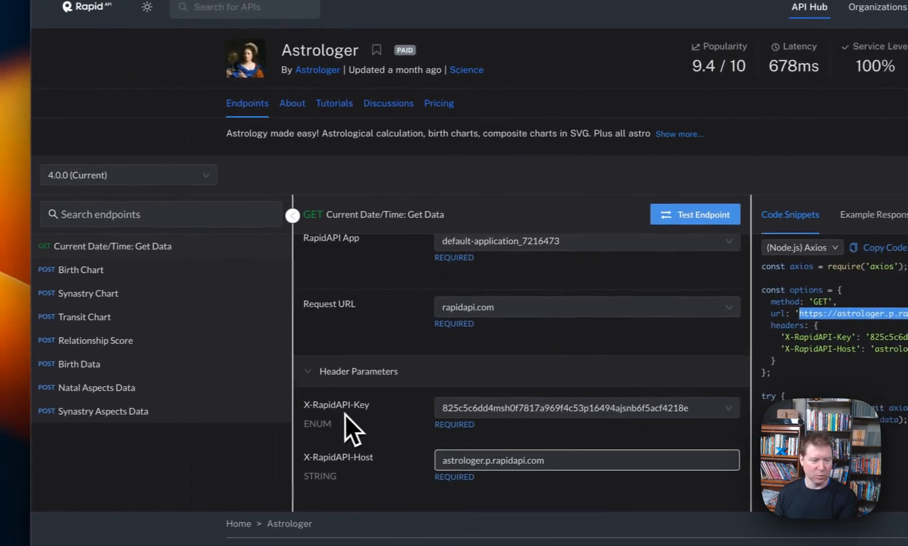
pyautogui.click(365, 404)
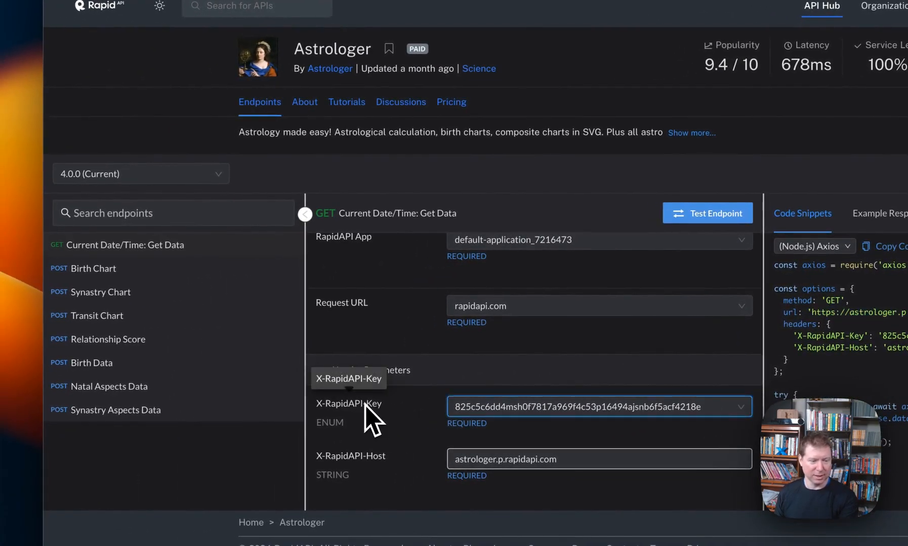
pyautogui.moveTo(384, 406); pyautogui.dragTo(302, 409)
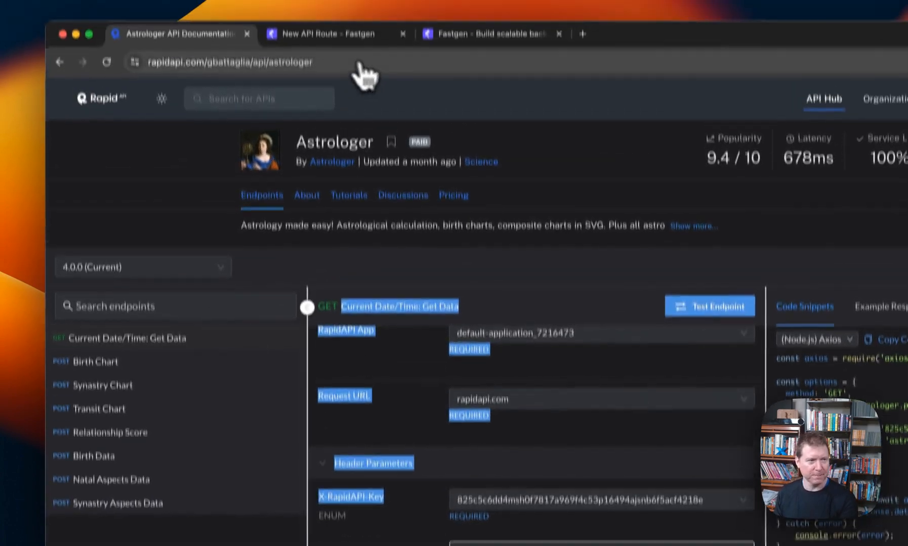
pyautogui.click(327, 34)
pyautogui.click(418, 355)
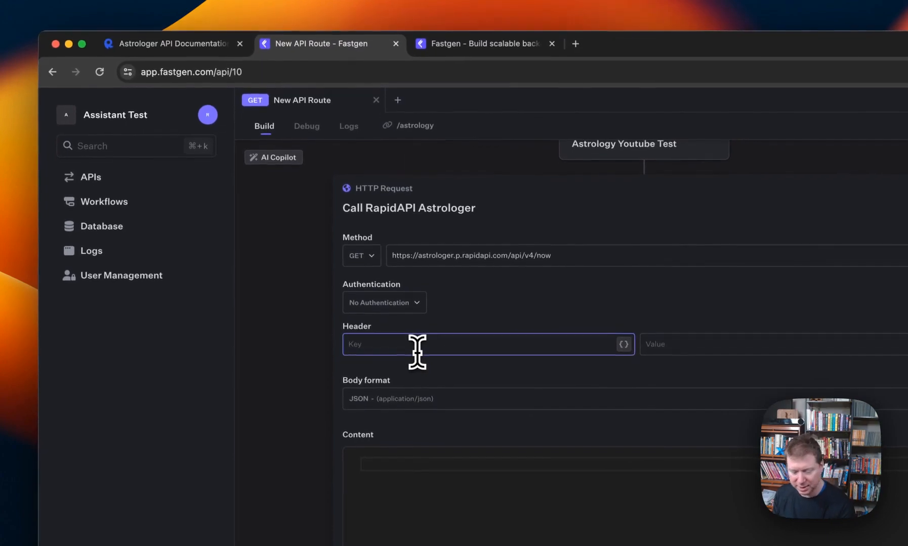
pyautogui.press('super+v')
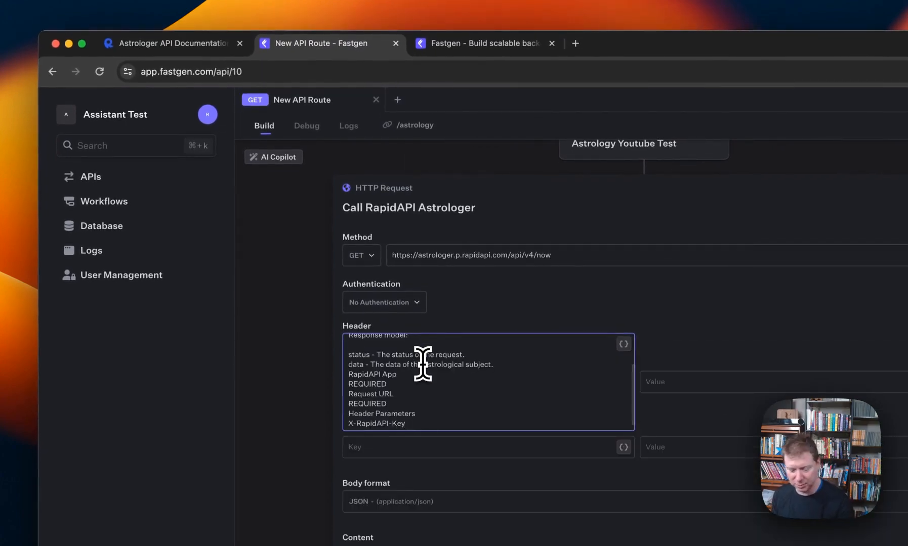
pyautogui.press('super+z')
# Copy only the header name X-RapidAPI-Key from the RapidAPI page and enter it as the first header key in Fastgen
pyautogui.click(137, 44)
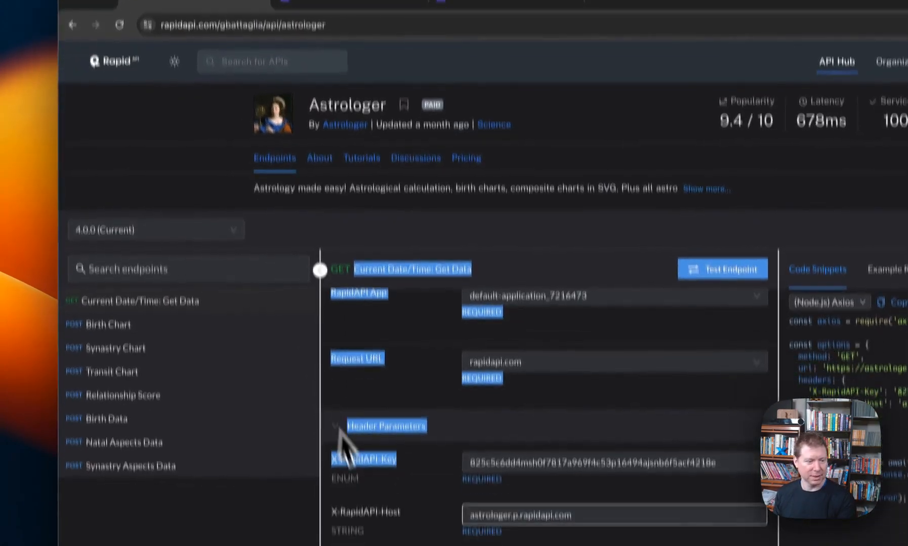
pyautogui.moveTo(402, 409); pyautogui.dragTo(333, 407)
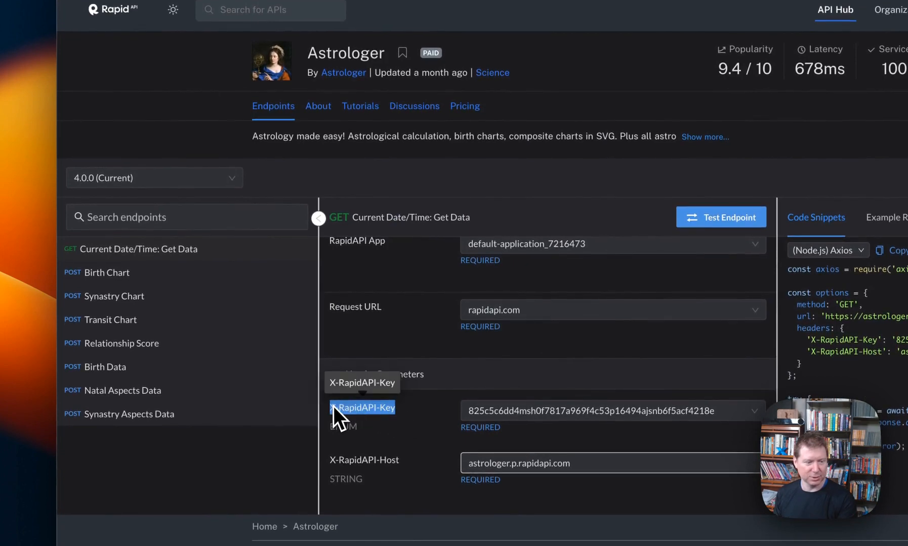
pyautogui.rightClick(353, 414)
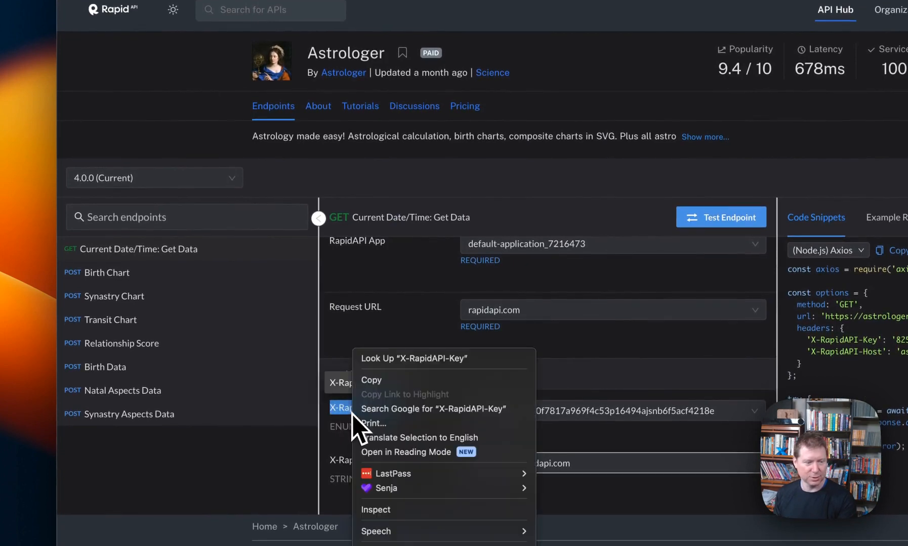
pyautogui.click(377, 385)
pyautogui.click(385, 405)
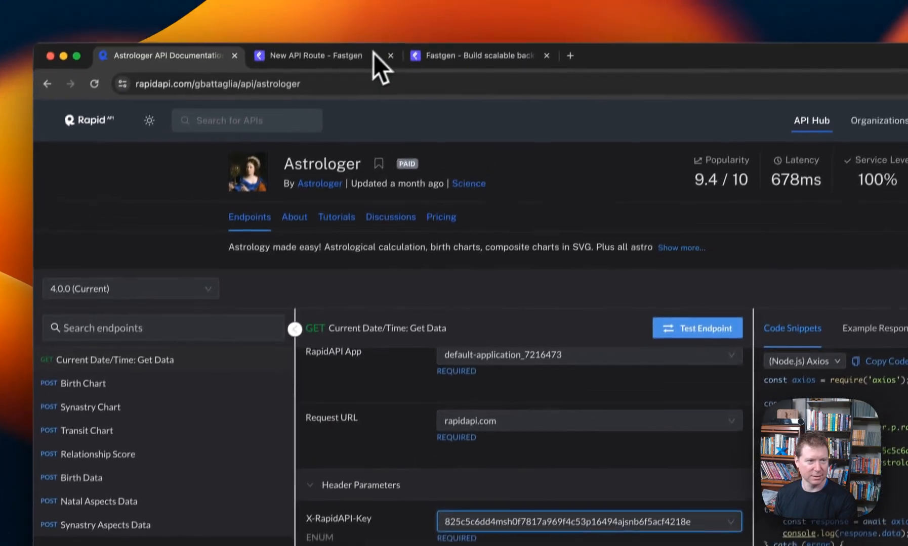
pyautogui.click(371, 60)
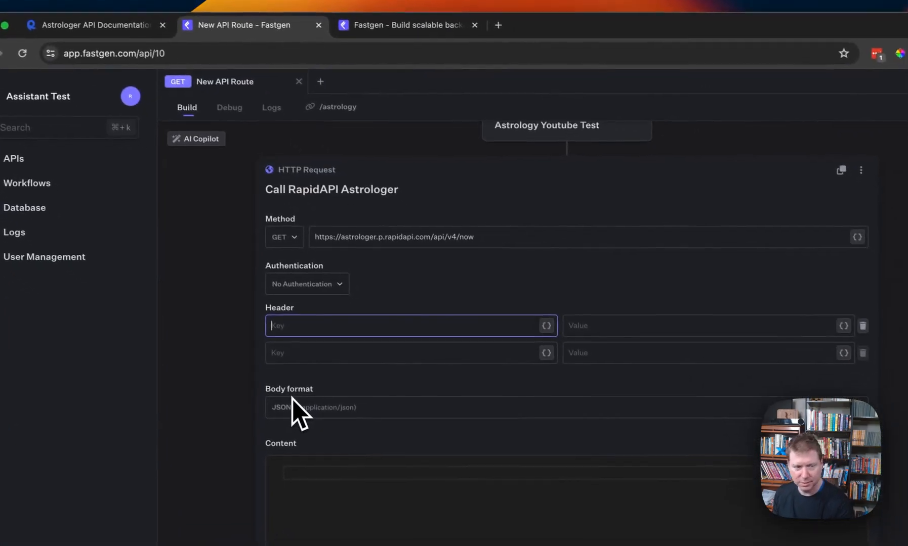
pyautogui.press('super+v')
# Copy the API key from RapidAPI's header parameters and paste it as the value of the X-RapidAPI-Key header
pyautogui.click(589, 326)
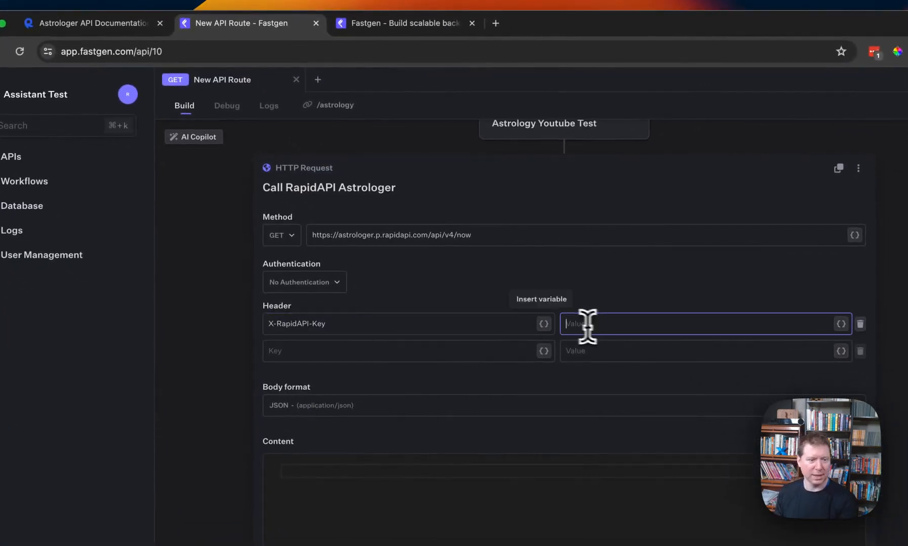
pyautogui.click(119, 23)
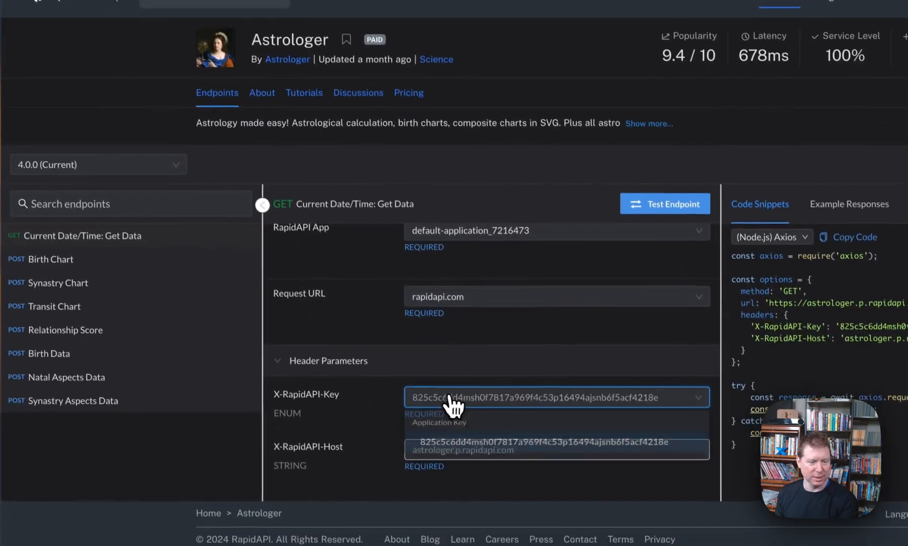
pyautogui.click(481, 471)
pyautogui.click(513, 526)
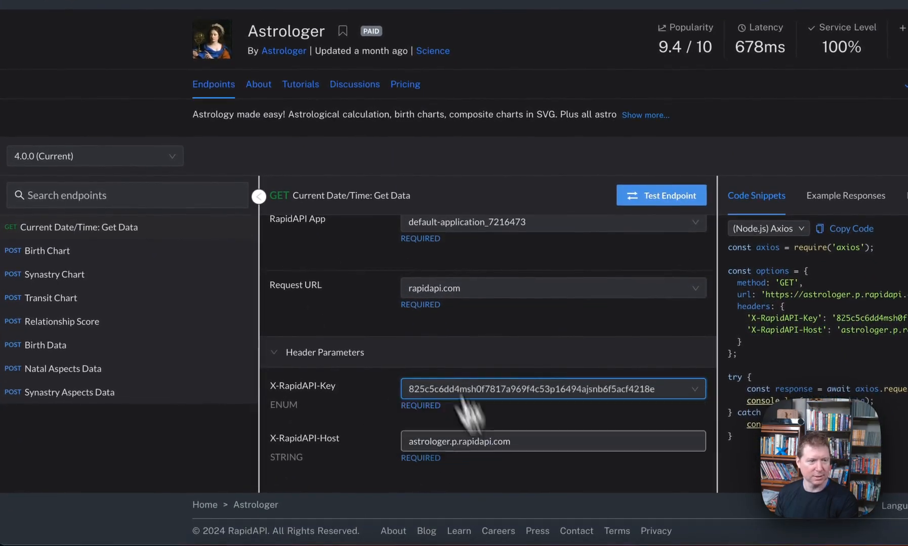
pyautogui.click(235, 76)
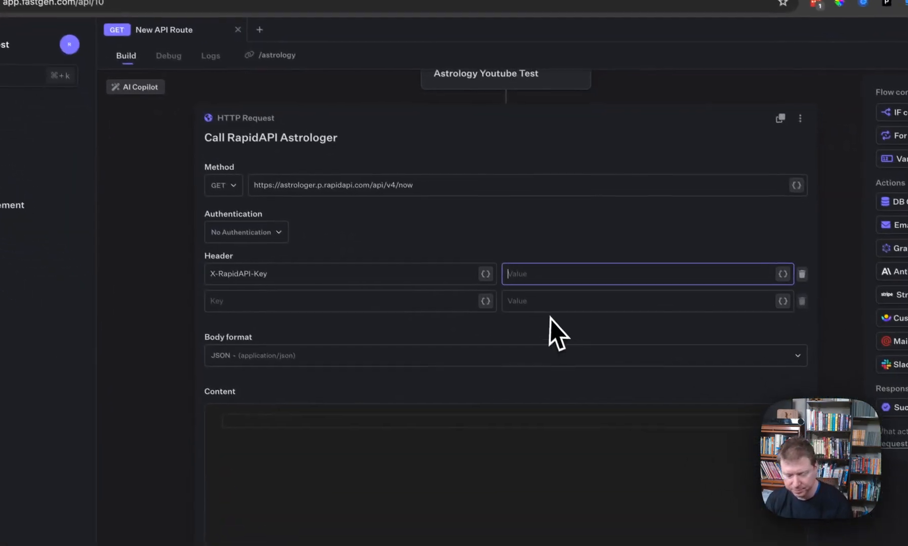
pyautogui.press('super+v')
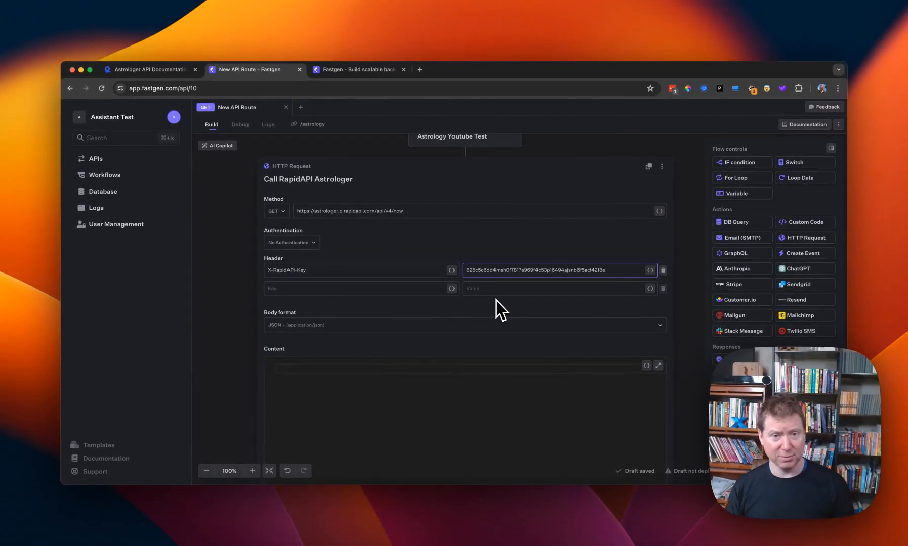
# Copy the header name X-RapidAPI-Host from the RapidAPI page and enter it as the second header key of the Fastgen request
pyautogui.click(348, 290)
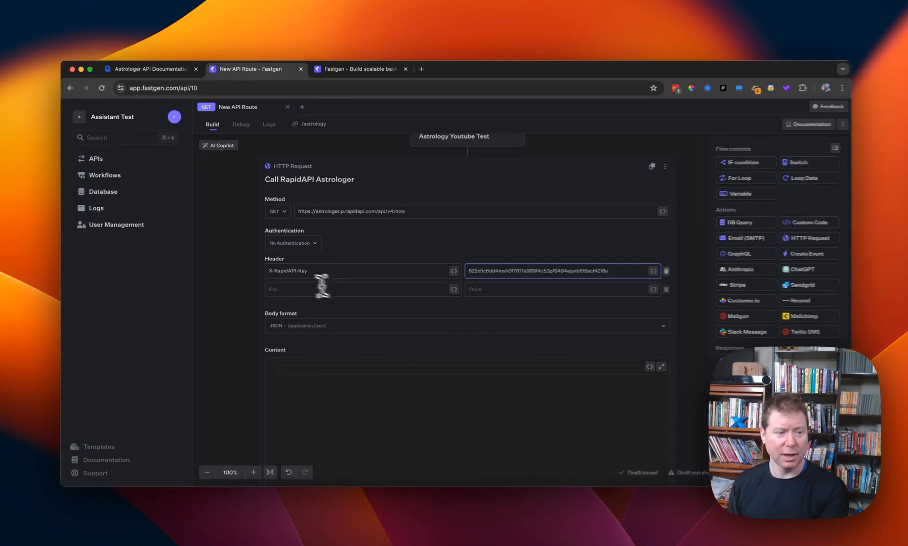
pyautogui.click(223, 29)
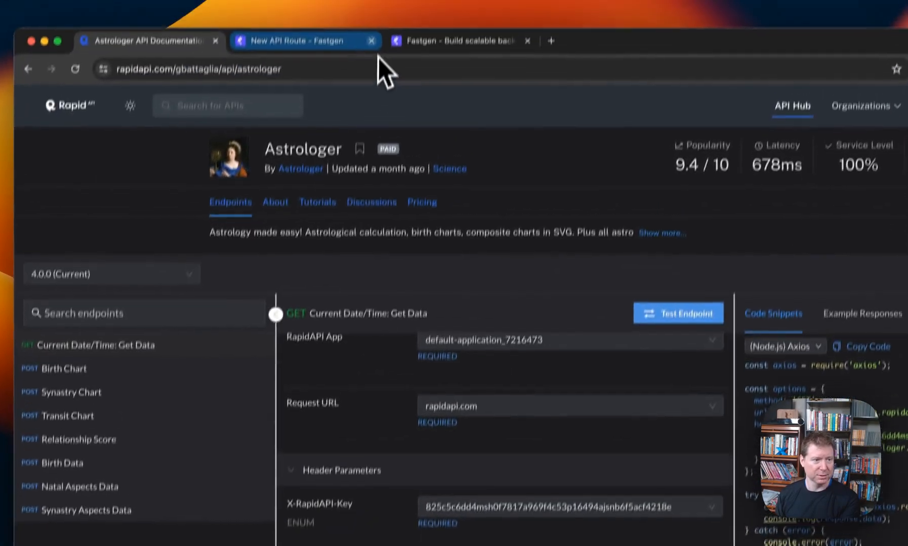
pyautogui.click(354, 38)
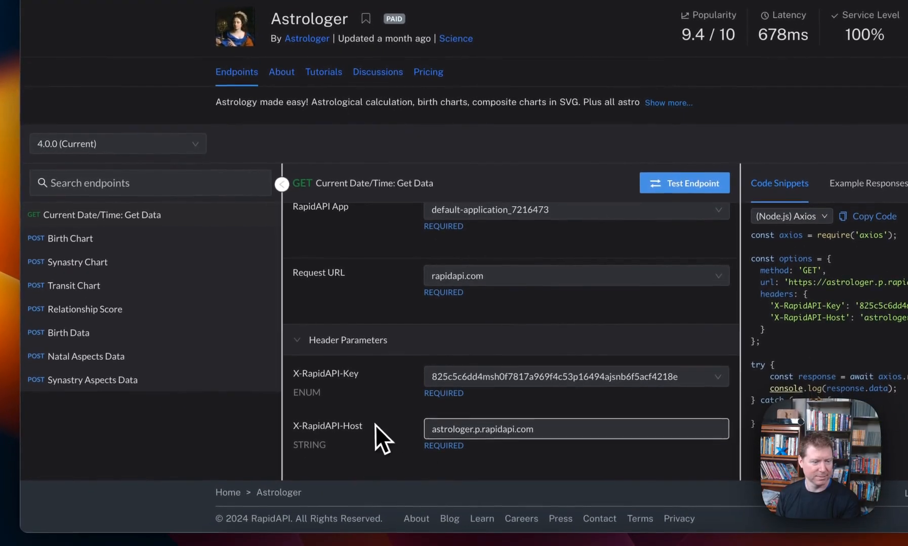
pyautogui.moveTo(375, 425); pyautogui.dragTo(291, 425)
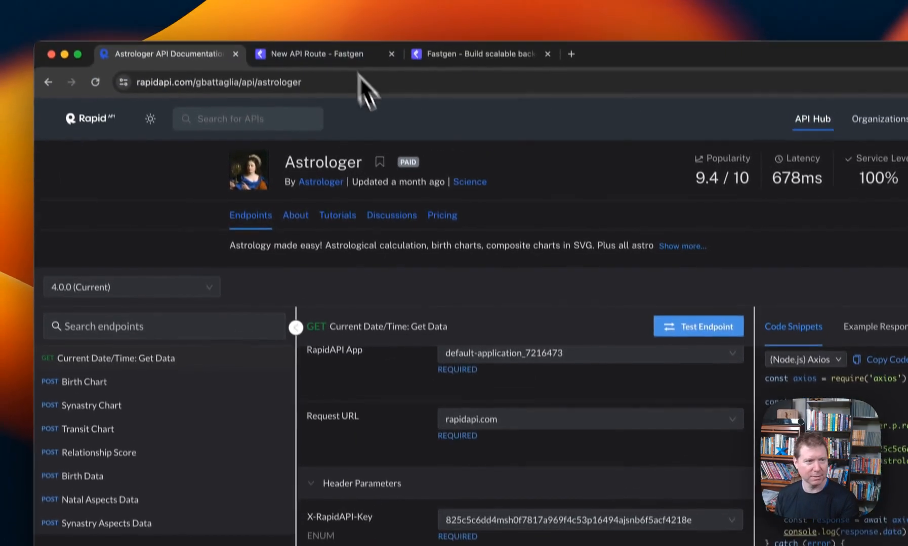
pyautogui.click(333, 68)
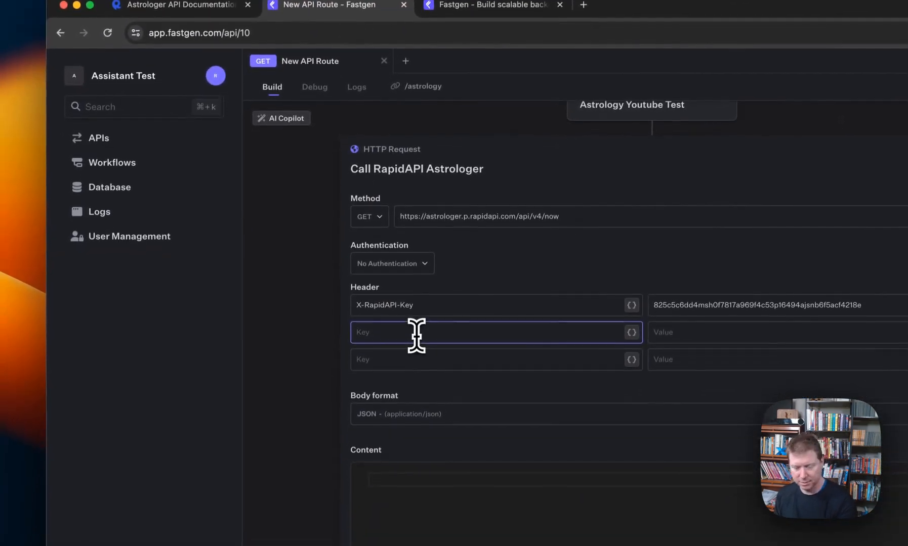
pyautogui.press('super+v')
# Copy the host astrologer.p.rapidapi.com from RapidAPI and set it as the value of the X-RapidAPI-Host header
pyautogui.click(177, 8)
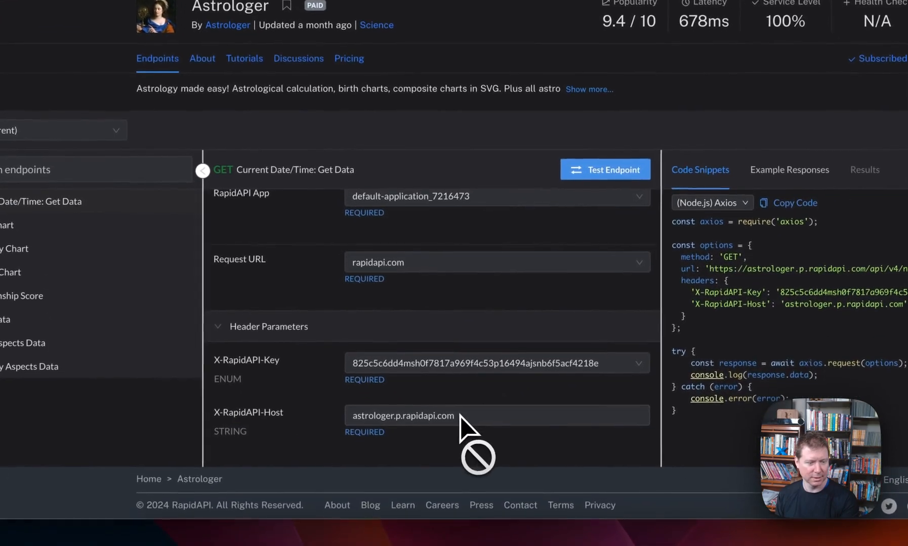
pyautogui.moveTo(460, 416); pyautogui.dragTo(339, 412)
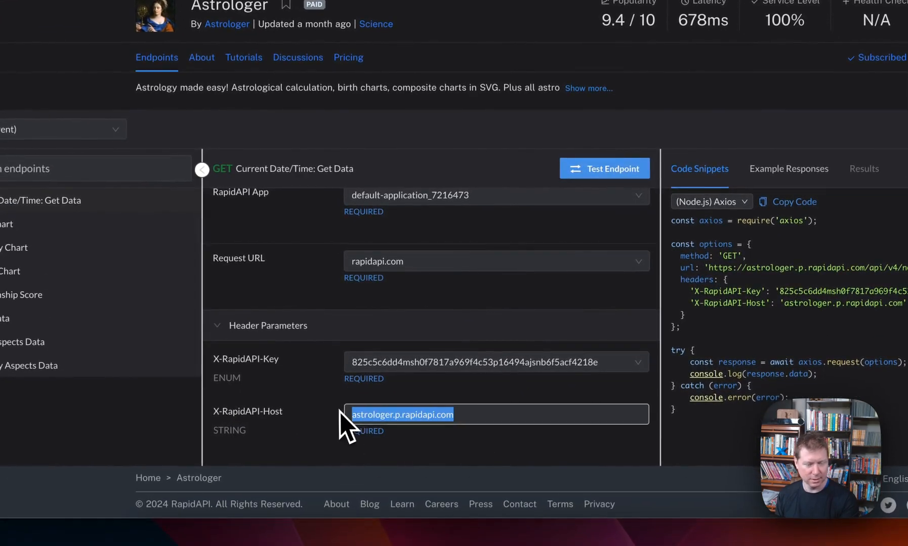
pyautogui.press('super+c')
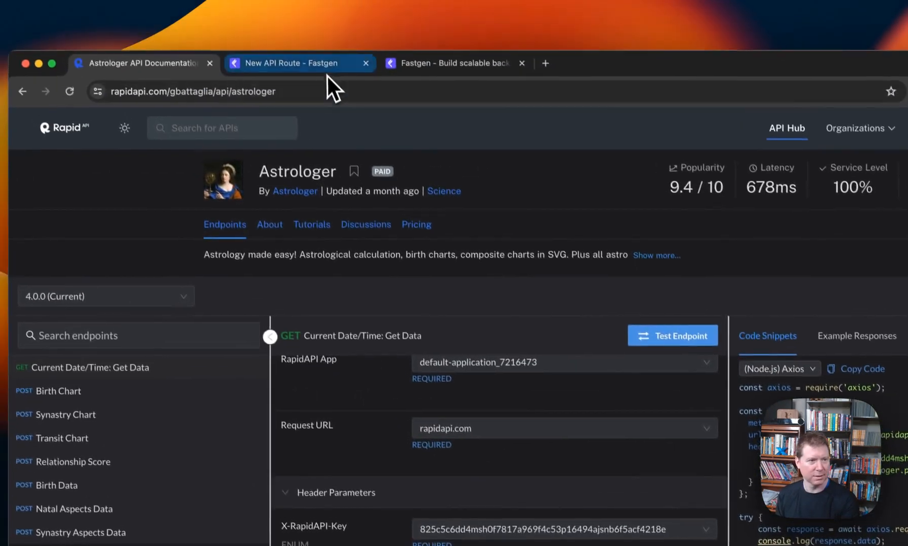
pyautogui.click(329, 81)
pyautogui.click(546, 282)
pyautogui.press('super+v')
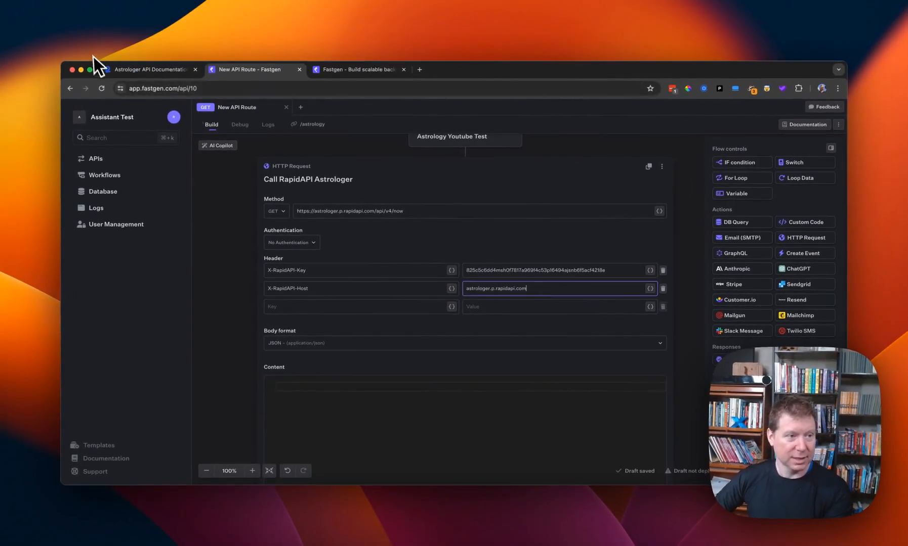
# Switch back to the Astrologer API page on RapidAPI and check the endpoint's required parameters
pyautogui.click(160, 71)
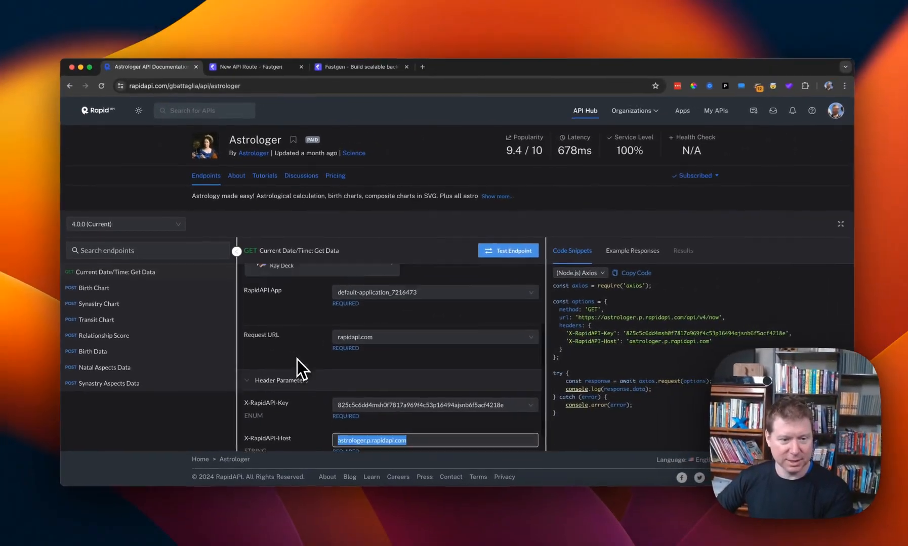
pyautogui.scroll(3, 295, 360)
pyautogui.scroll(-3, 295, 360)
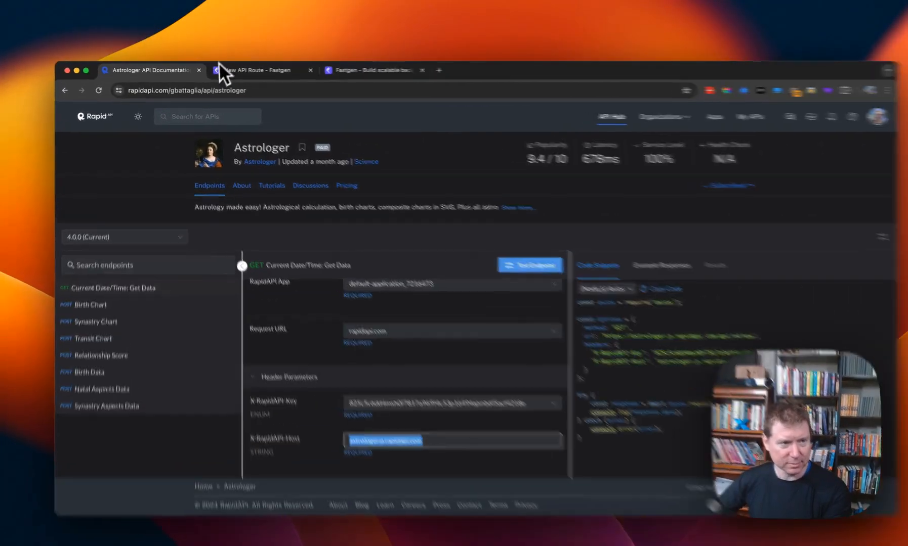
# Switch back to the Fastgen route and review the URL and headers of the Call RapidAPI Astrologer request
pyautogui.click(236, 69)
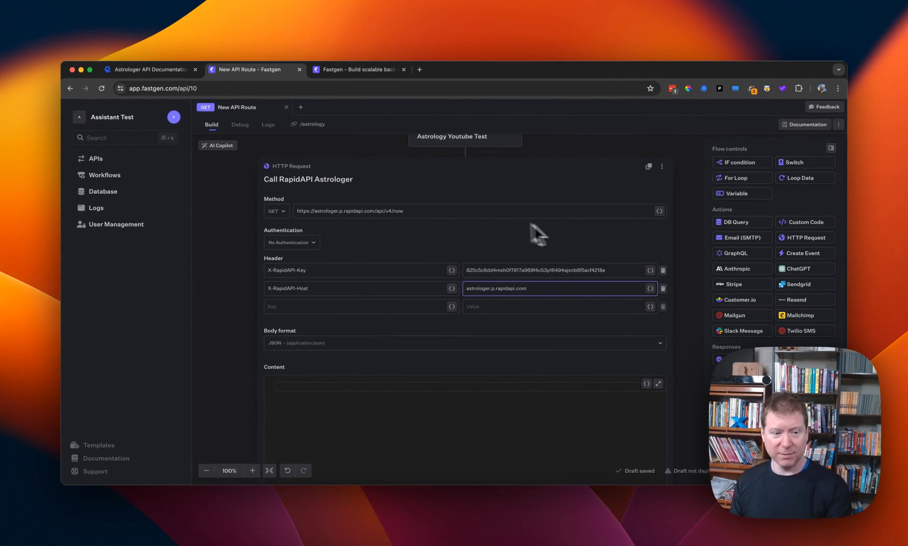
pyautogui.click(685, 291)
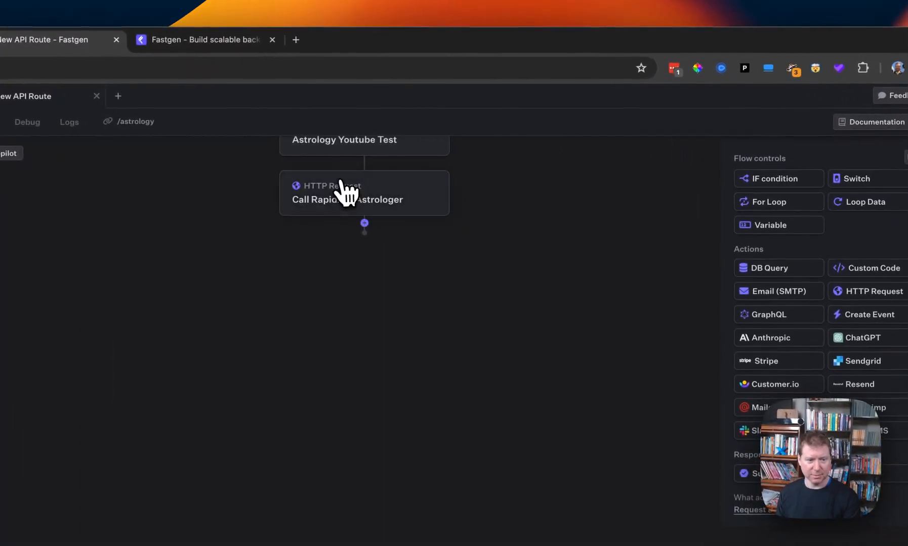
pyautogui.click(347, 192)
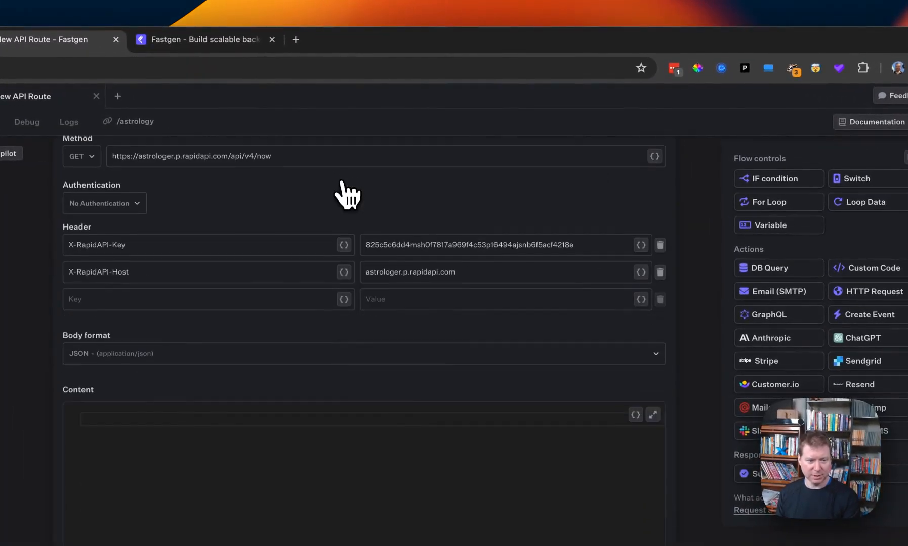
pyautogui.click(678, 291)
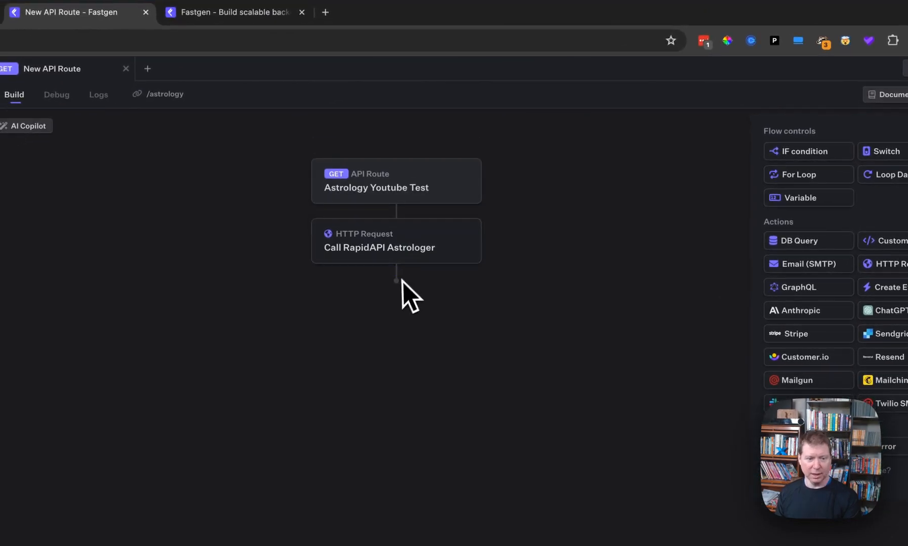
# Add a Success response below the Call RapidAPI Astrologer request and open its settings
pyautogui.moveTo(789, 446); pyautogui.dragTo(293, 291)
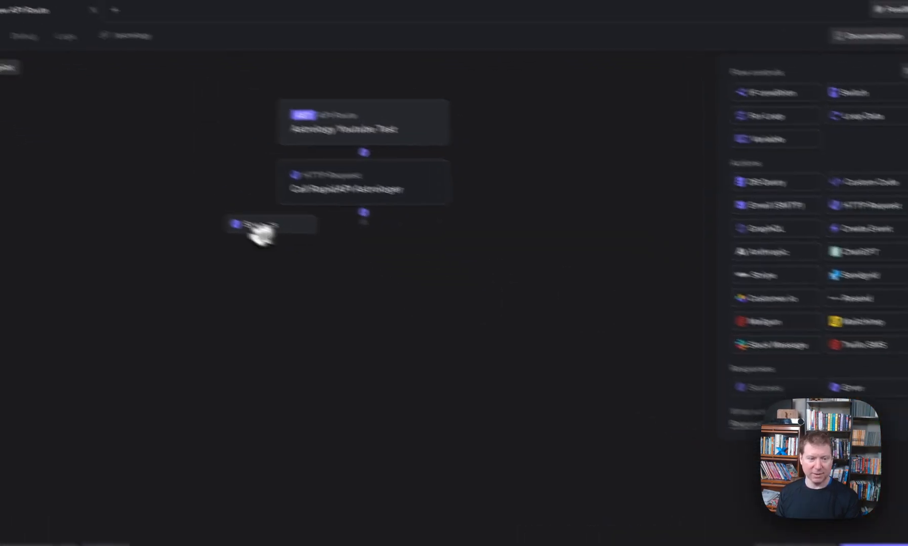
pyautogui.moveTo(259, 233); pyautogui.dragTo(366, 262)
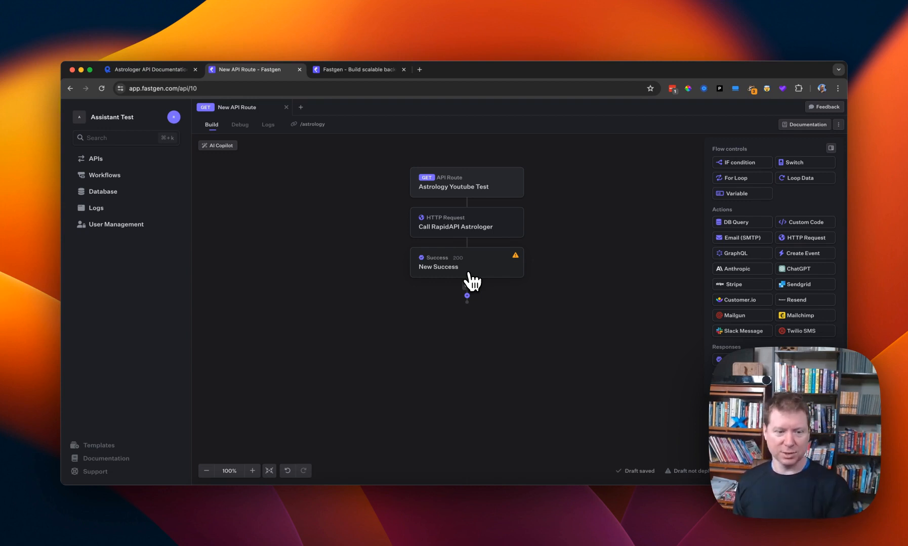
pyautogui.click(472, 279)
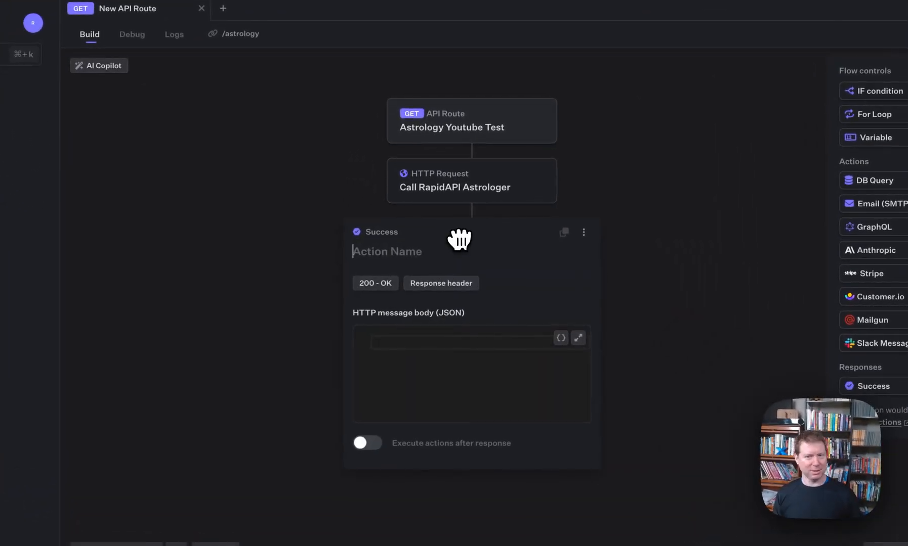
# Fill the Success response's JSON body with a "response" key whose value is the variable $action.call-rapidapi-astrologer
pyautogui.click(458, 340)
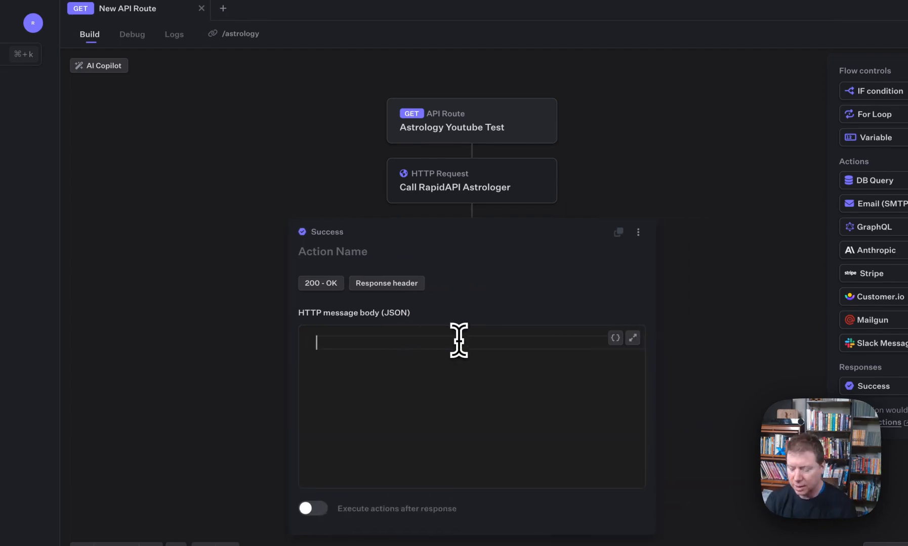
pyautogui.write('{')
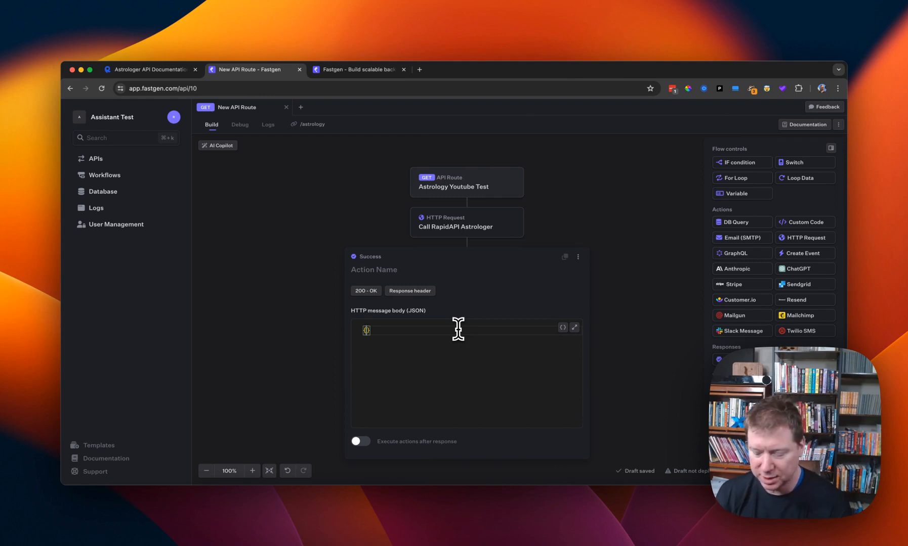
pyautogui.write('"response')
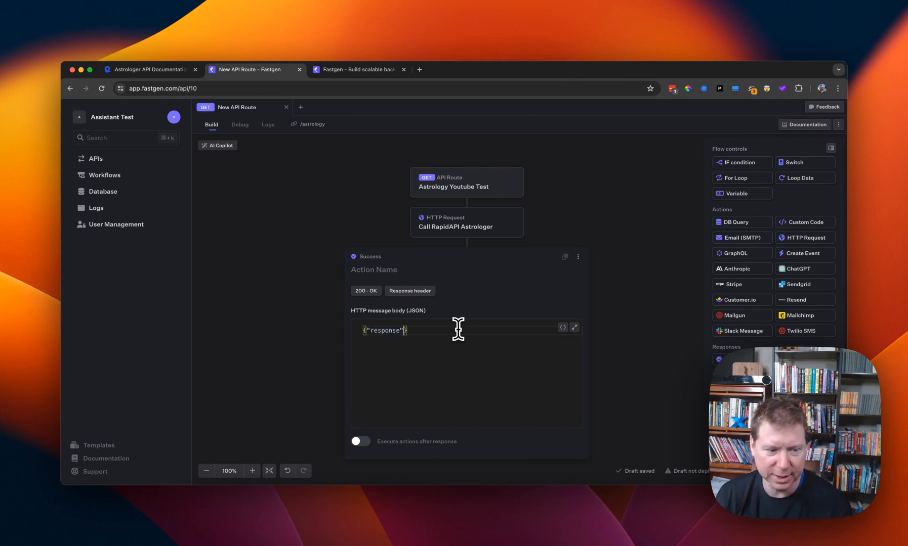
pyautogui.write('":')
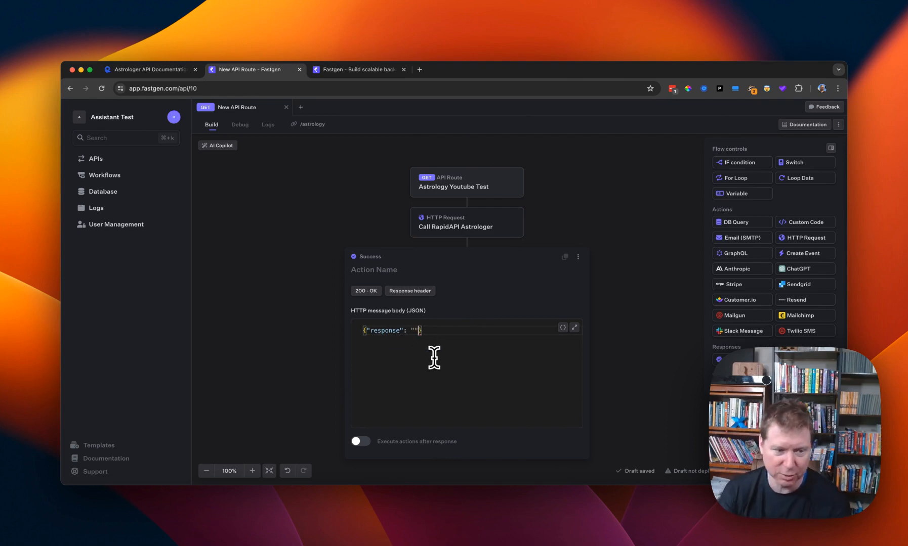
pyautogui.click(563, 327)
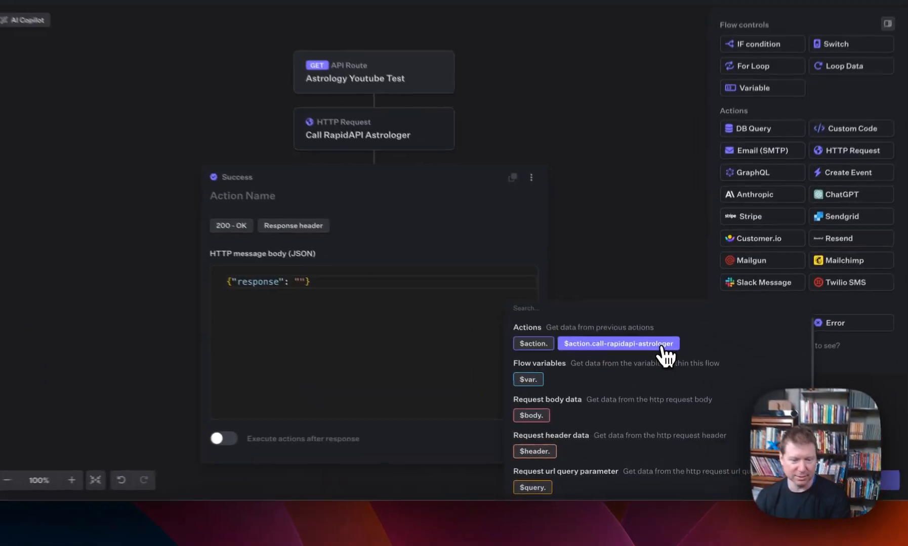
pyautogui.click(669, 378)
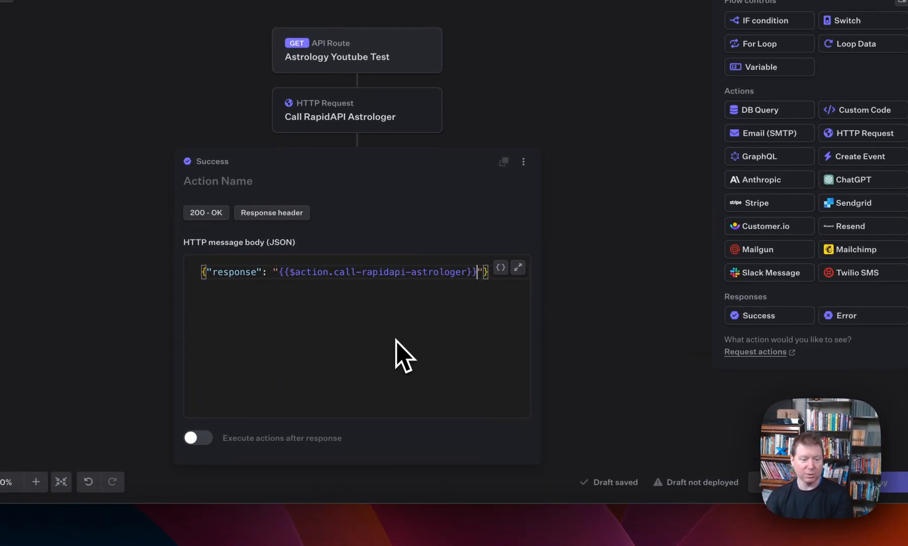
# Append .Body to the action variable in the JSON body and check the code in the expanded editor
pyautogui.press('Left')
pyautogui.press('Left')
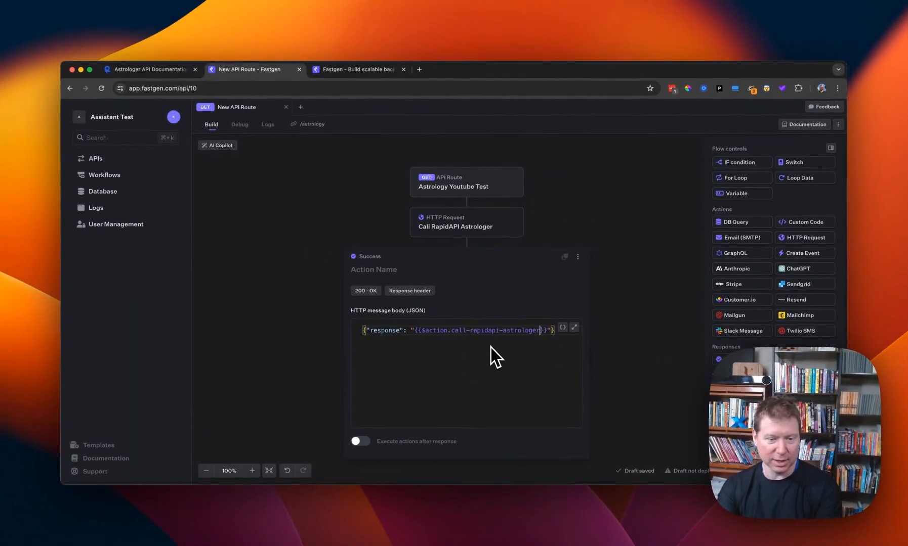
pyautogui.write('.Body')
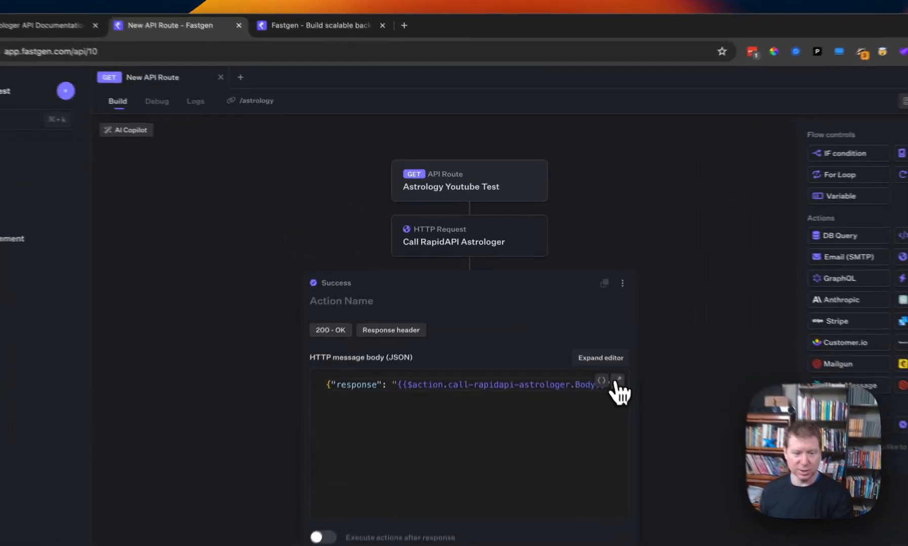
pyautogui.click(574, 328)
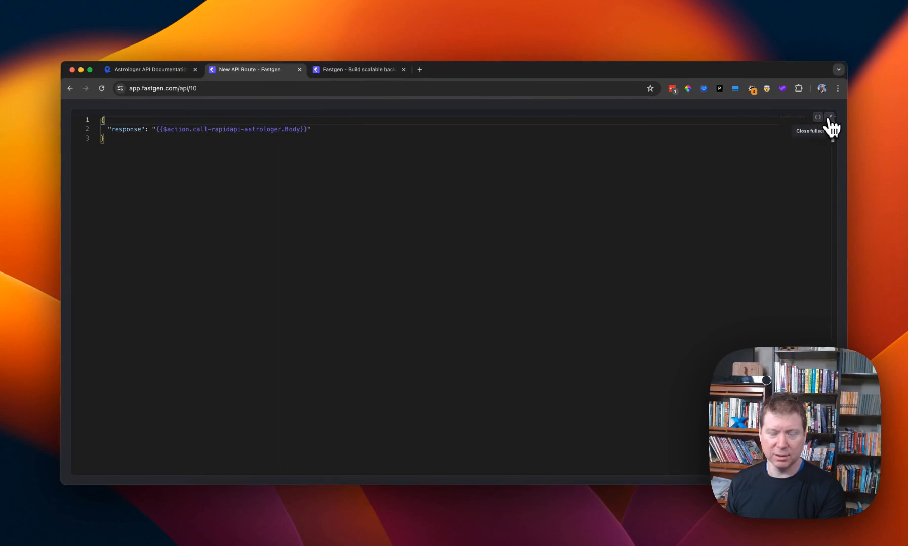
pyautogui.click(829, 118)
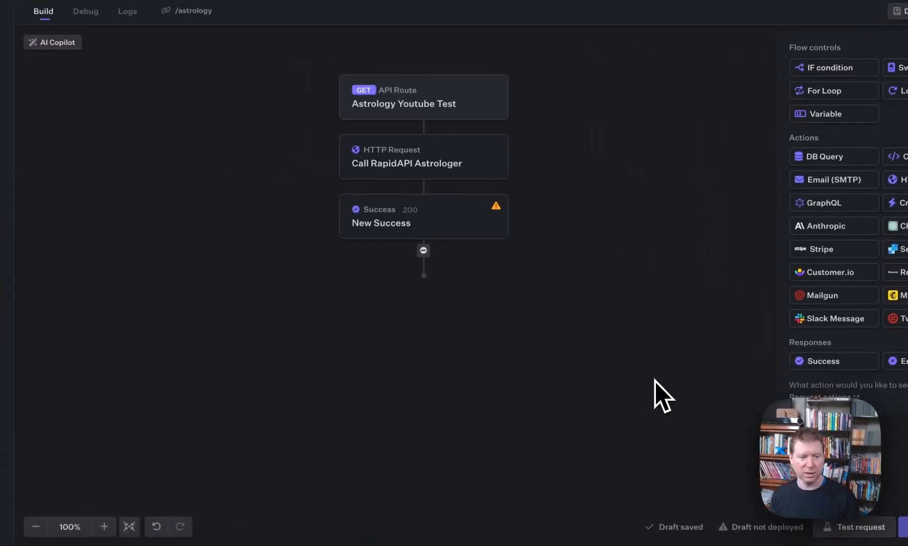
# Reopen the Success response and name it "Return body"
pyautogui.click(445, 266)
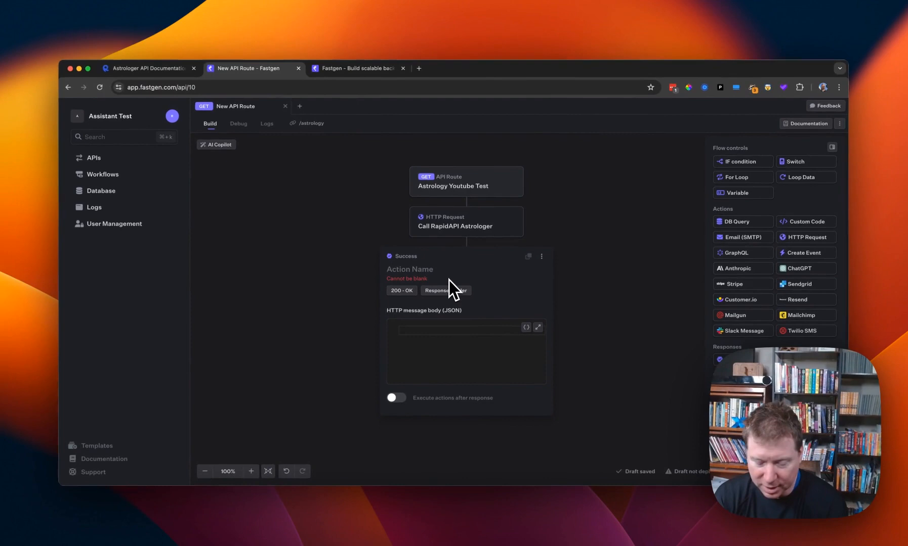
pyautogui.write('Re')
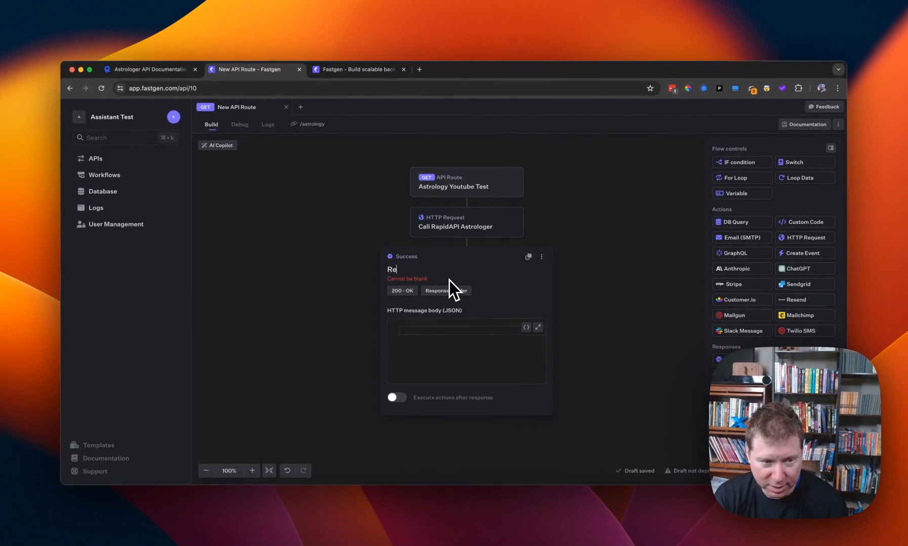
pyautogui.write('turn body')
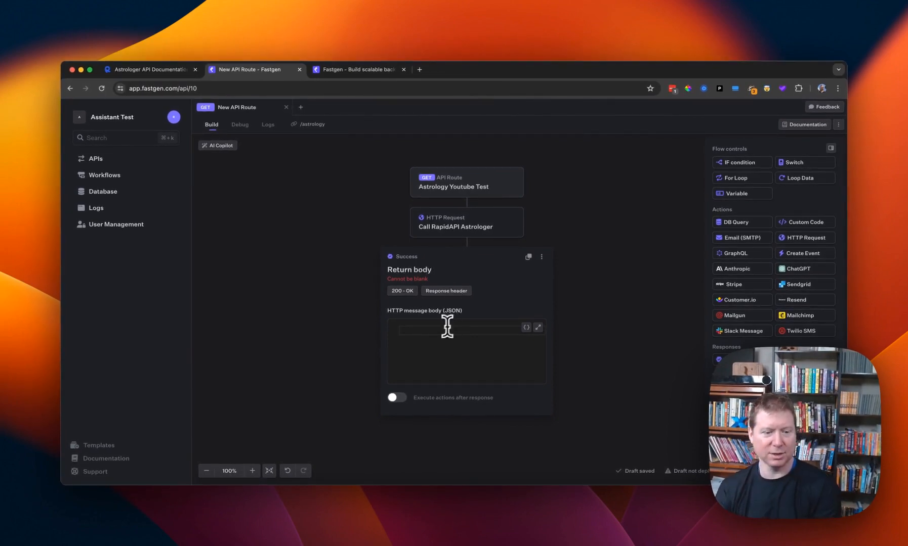
# Enter a "response" key in the Return body JSON message and insert the $action.call-rapidapi-astrologer variable as its quoted value
pyautogui.click(447, 327)
pyautogui.write('{')
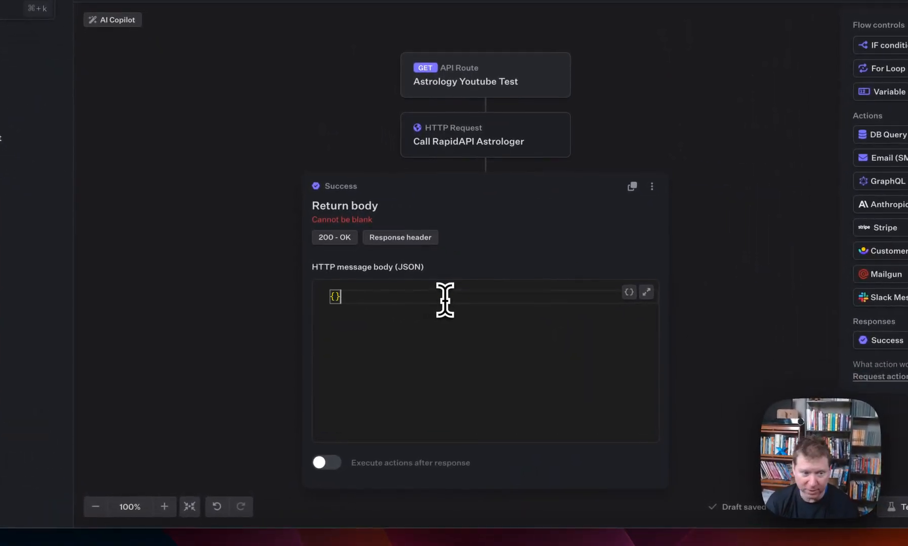
pyautogui.write('"re')
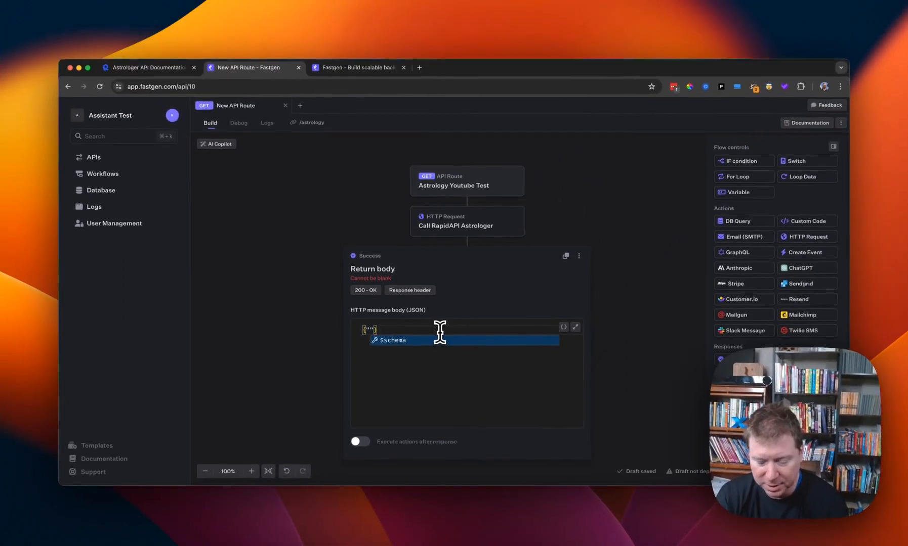
pyautogui.write('sponse"')
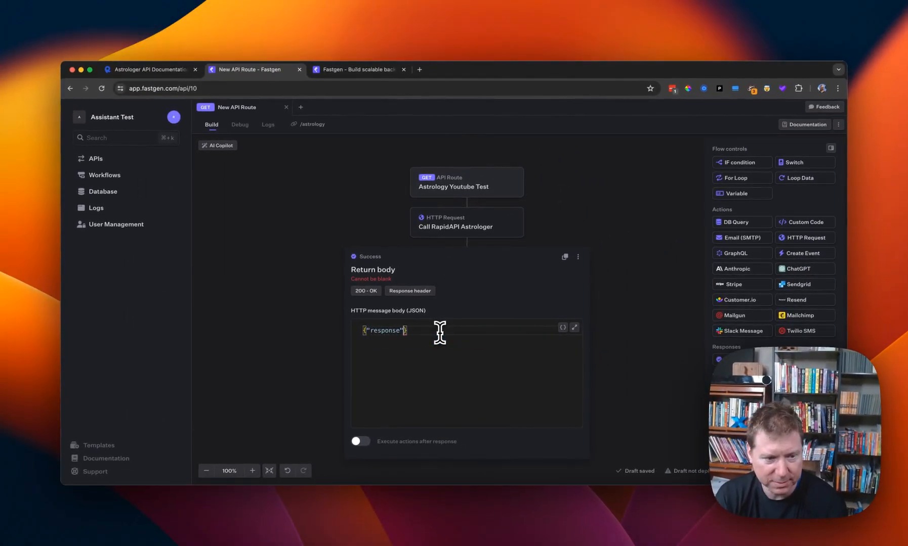
pyautogui.write(': "')
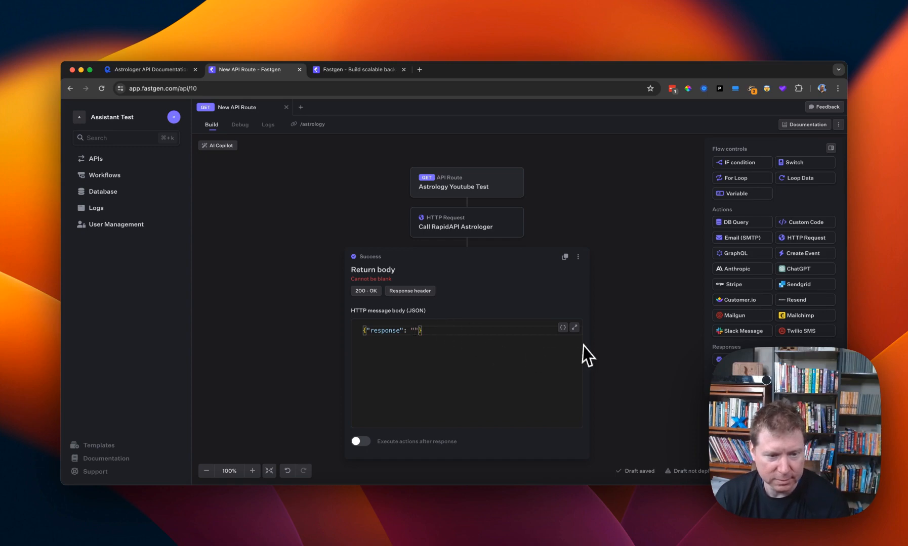
pyautogui.click(562, 328)
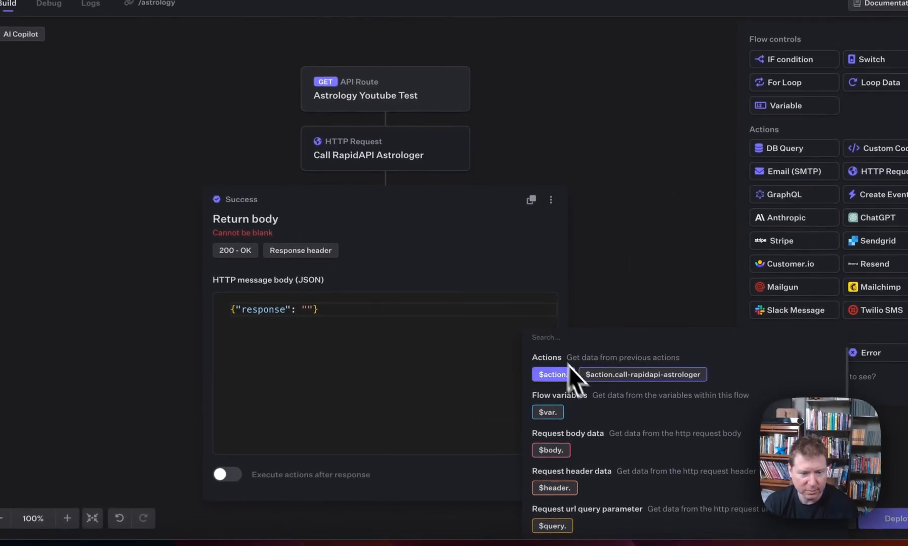
pyautogui.click(607, 374)
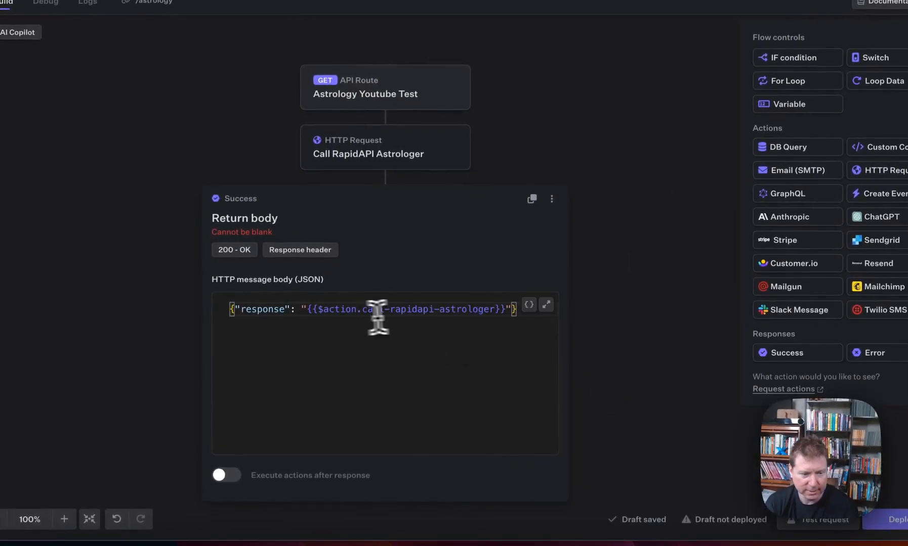
# Extend the response variable to $action.call-rapidapi-astrologer.Body and close the Return body settings
pyautogui.click(494, 309)
pyautogui.write('.Body')
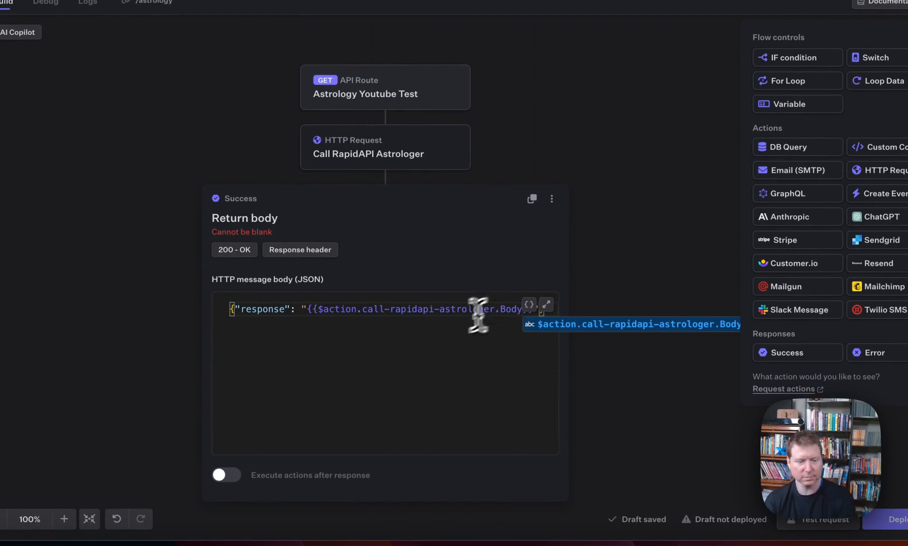
pyautogui.press('Return')
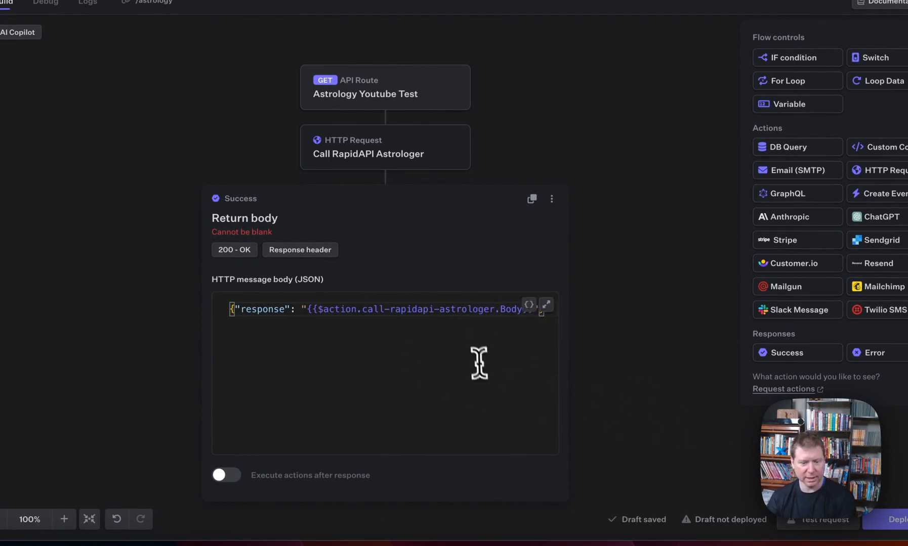
pyautogui.click(551, 199)
pyautogui.click(385, 237)
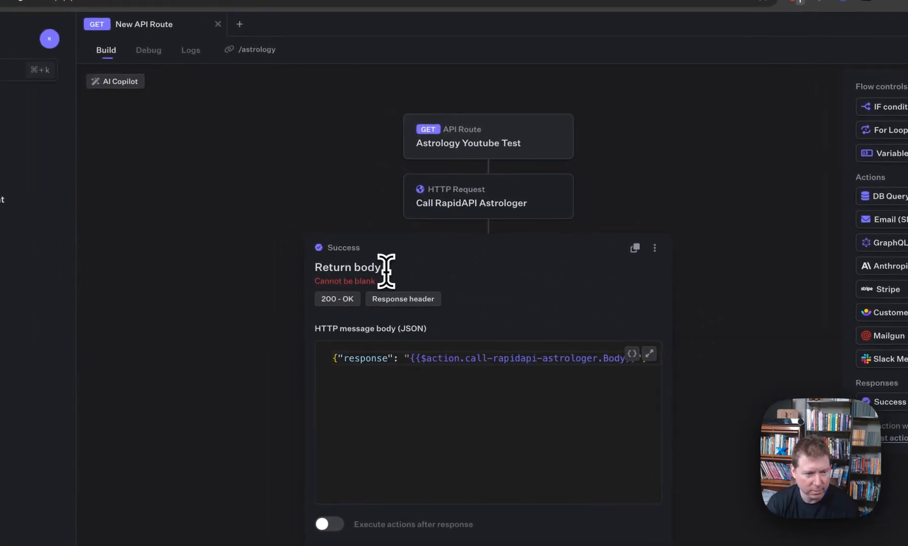
pyautogui.click(689, 362)
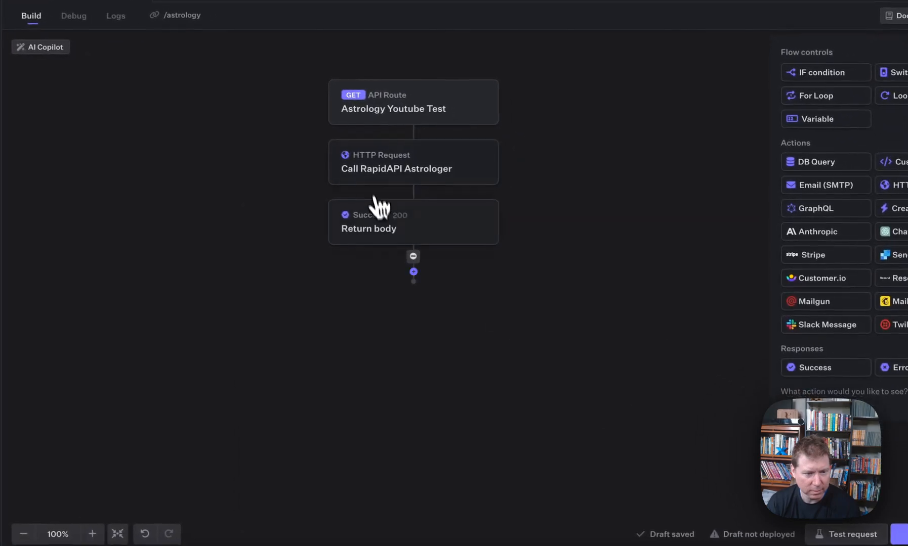
# Recheck the Return body settings, run a test request of the route, and inspect the API route's request data
pyautogui.click(377, 210)
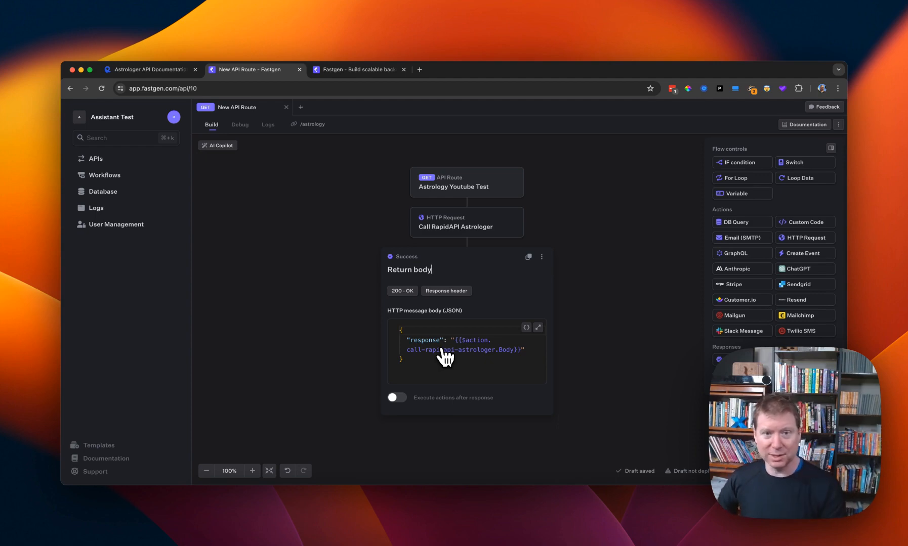
pyautogui.click(643, 320)
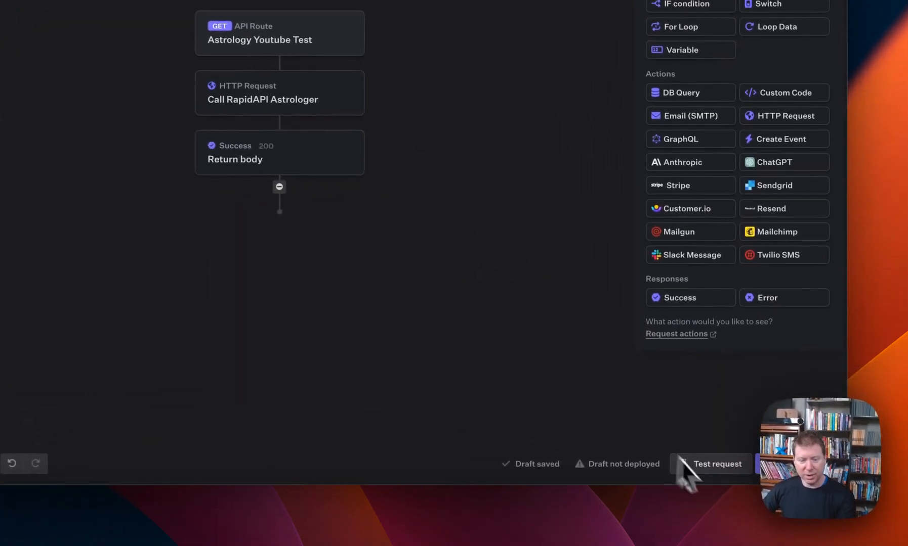
pyautogui.click(708, 468)
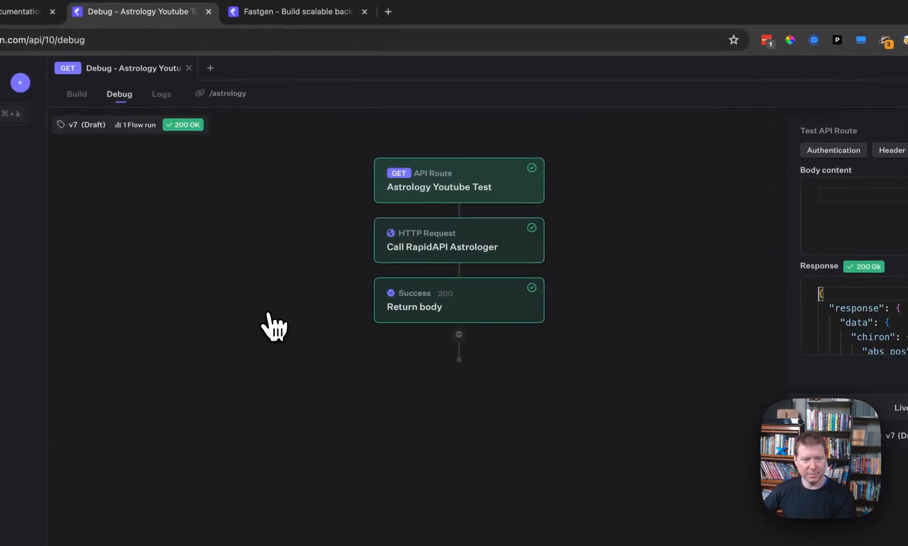
pyautogui.click(425, 175)
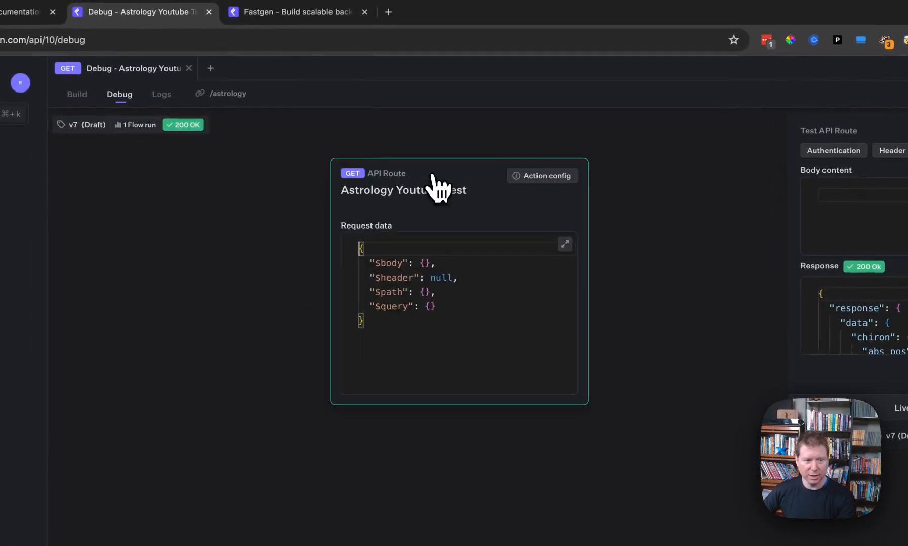
pyautogui.click(661, 277)
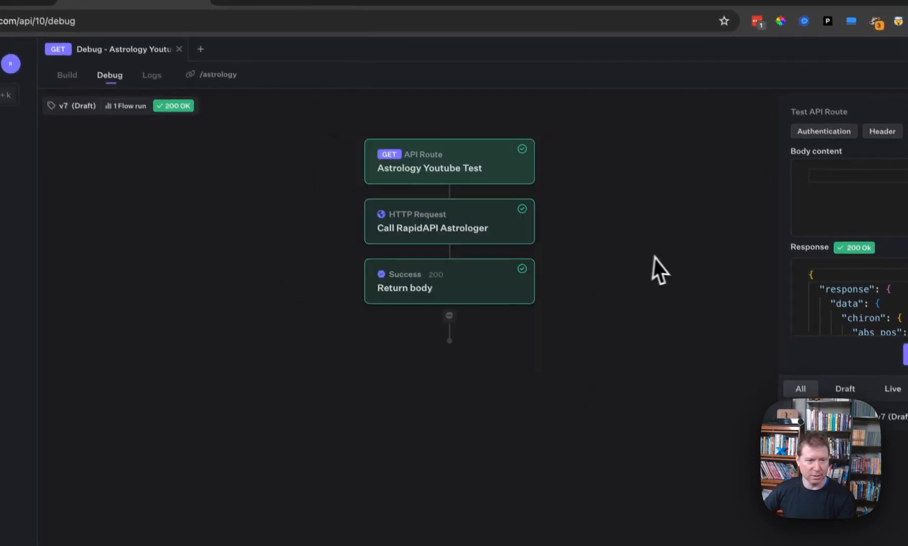
# Examine the enlarged output data of Call RapidAPI Astrologer, folding its Body and Header sections down to the Status entry
pyautogui.click(488, 255)
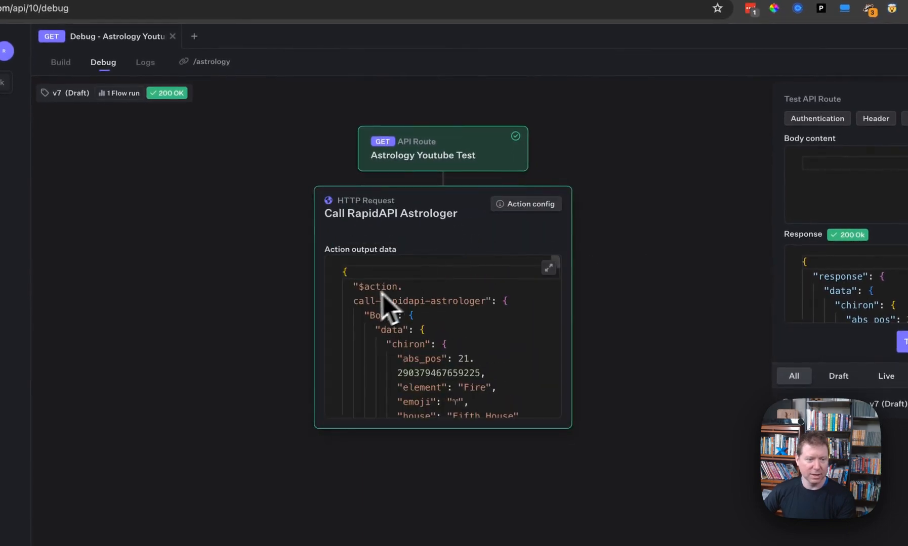
pyautogui.click(549, 268)
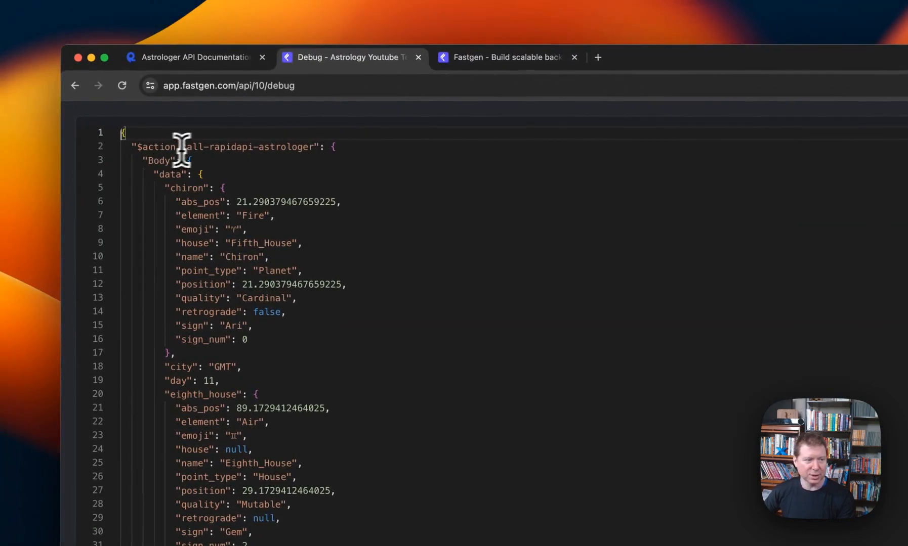
pyautogui.moveTo(137, 161); pyautogui.dragTo(194, 161)
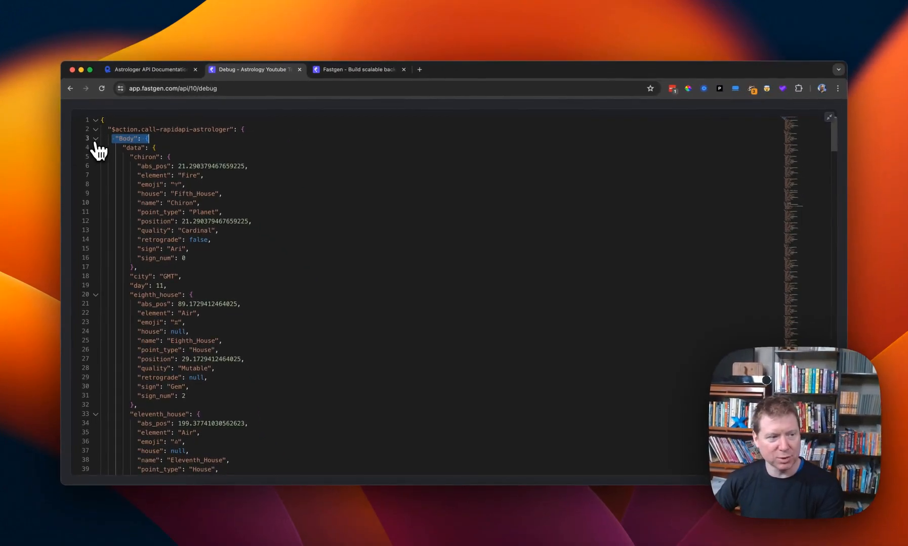
pyautogui.click(95, 157)
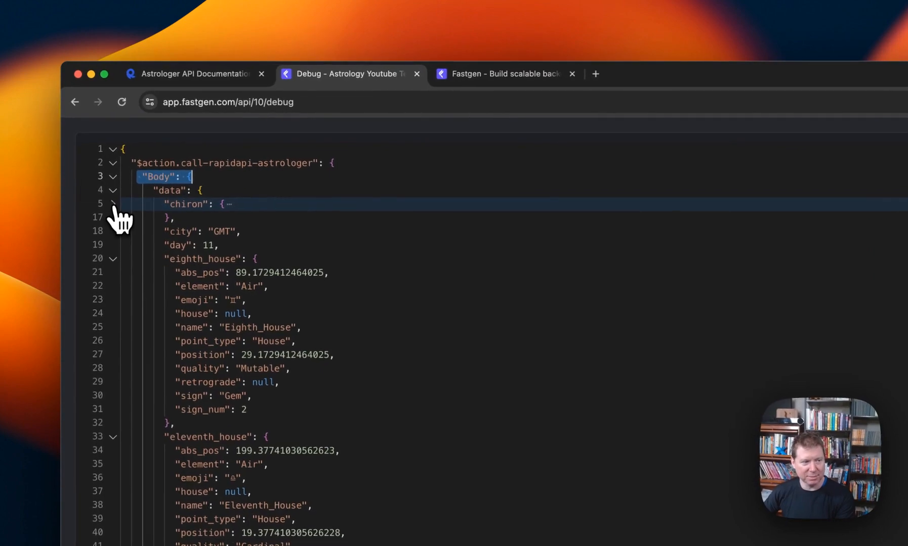
pyautogui.click(113, 191)
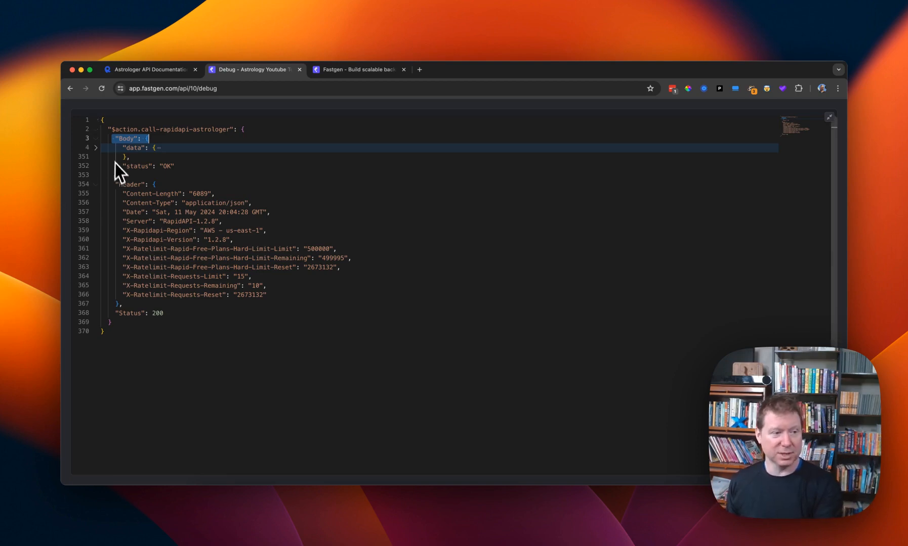
pyautogui.click(96, 138)
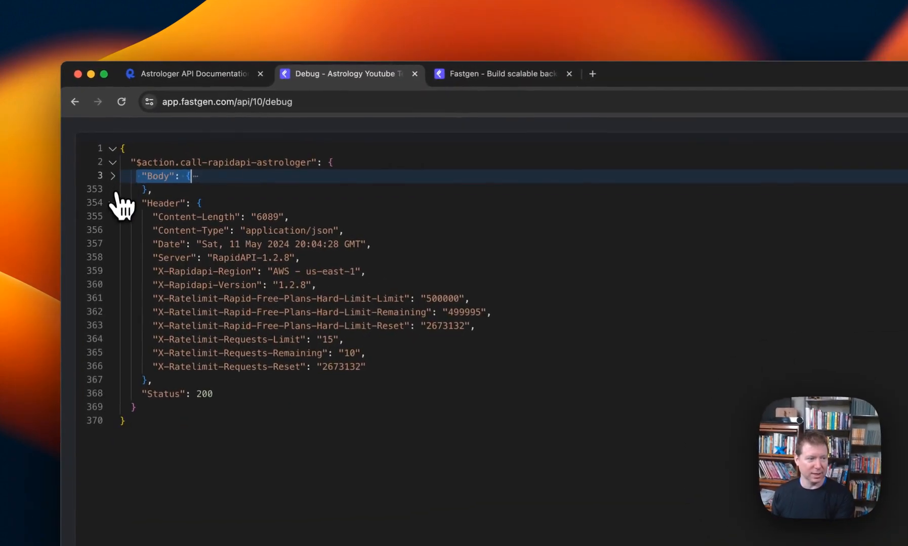
pyautogui.click(96, 184)
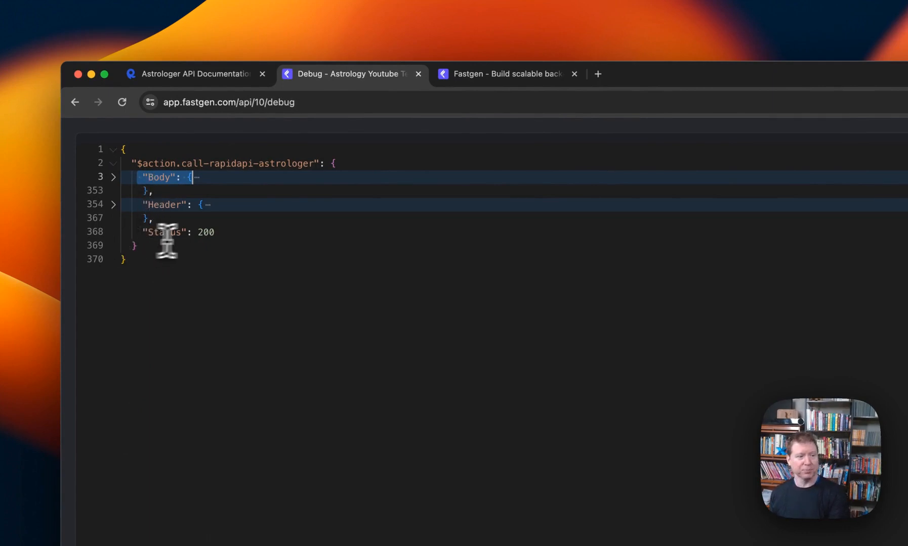
pyautogui.moveTo(134, 235); pyautogui.dragTo(262, 244)
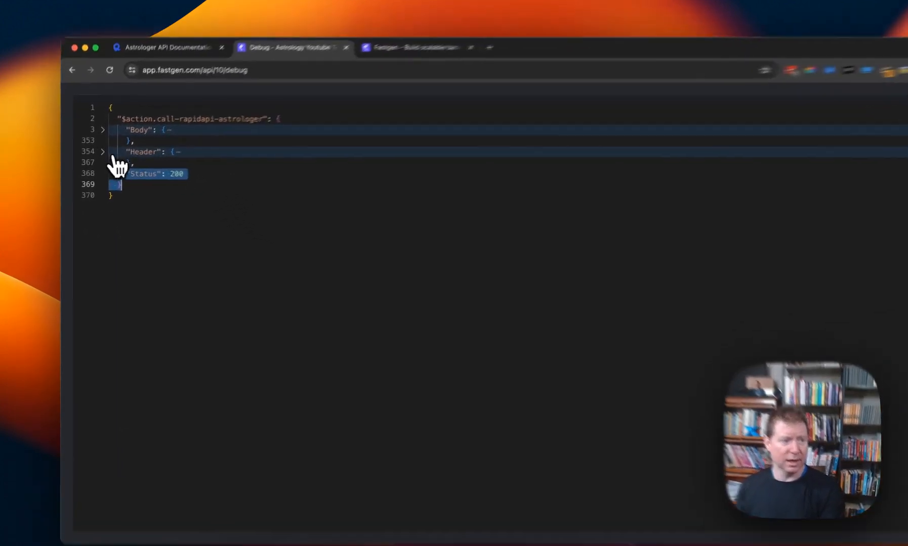
# Review the Header section and the Body's data object in the Astrologer output, and close the action details
pyautogui.click(97, 157)
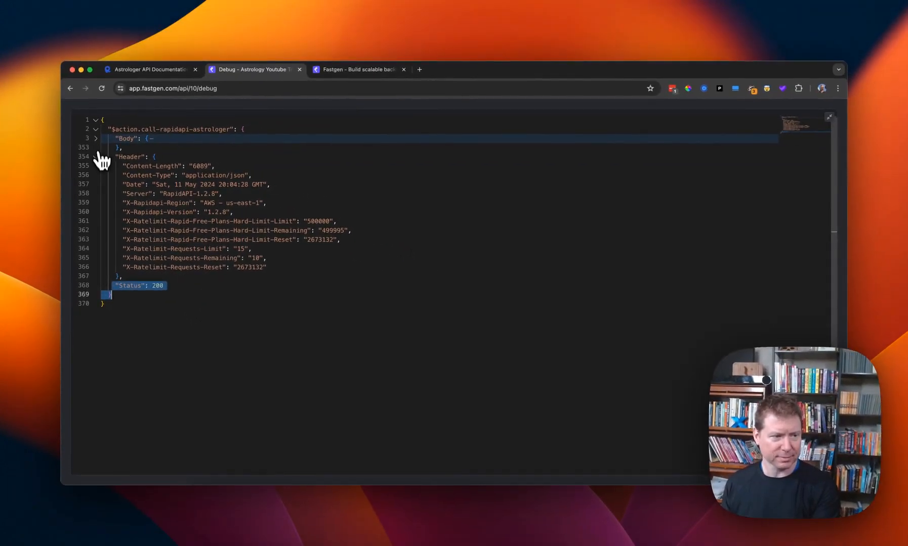
pyautogui.click(96, 157)
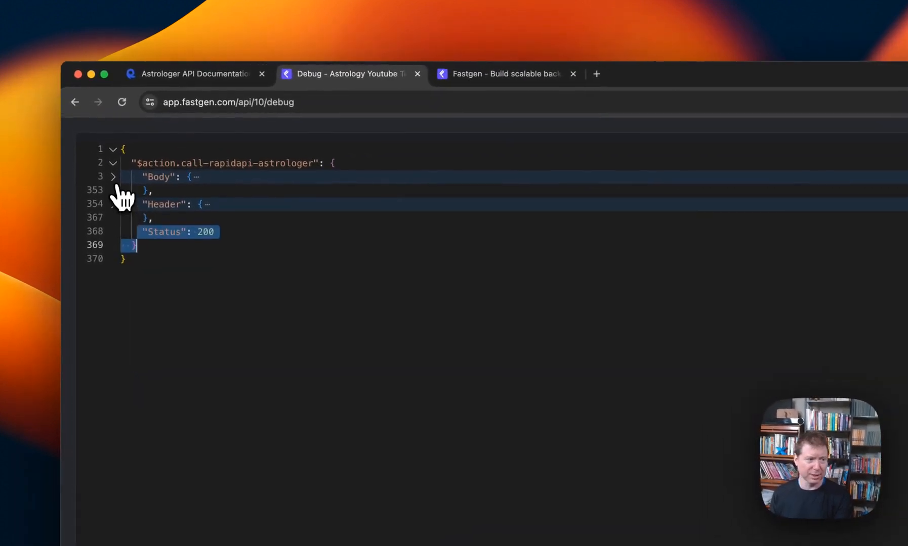
pyautogui.click(113, 175)
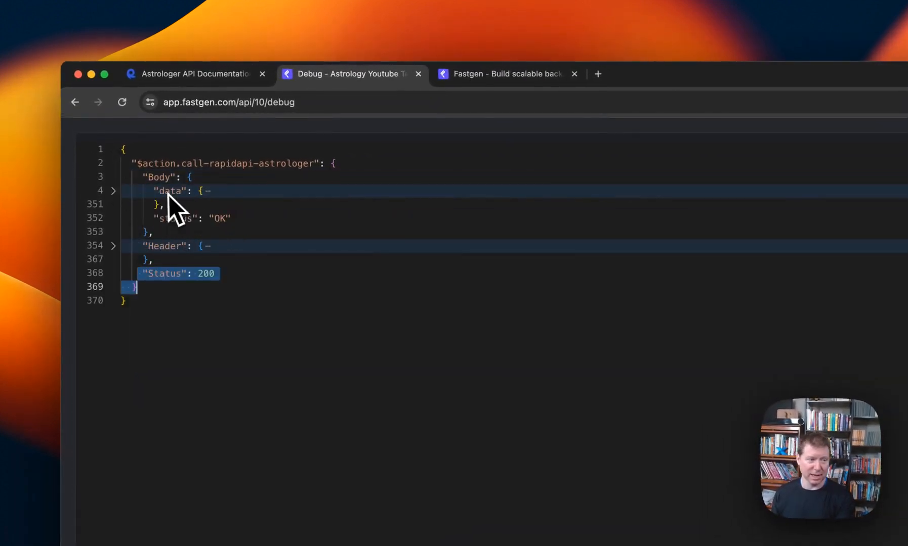
pyautogui.click(114, 192)
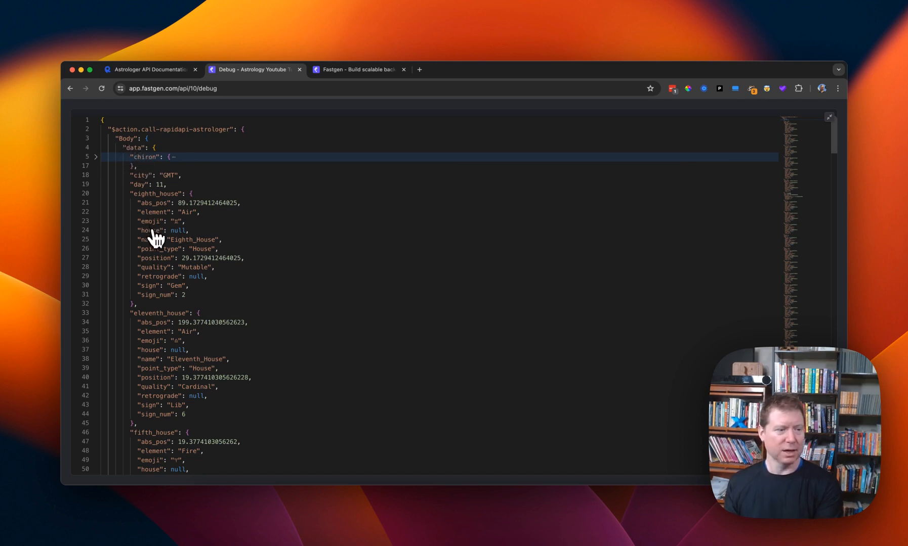
pyautogui.scroll(-15, 160, 303)
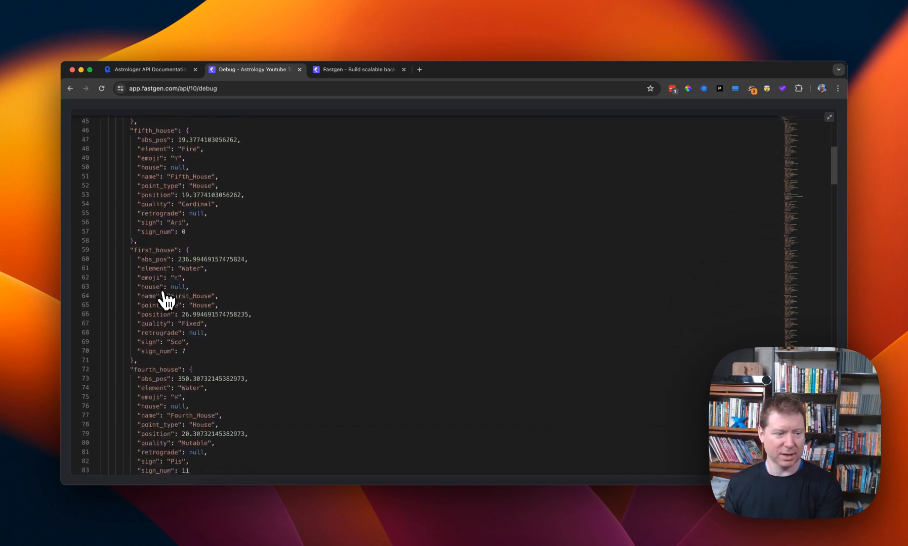
pyautogui.scroll(-4, 166, 301)
pyautogui.scroll(15, 166, 301)
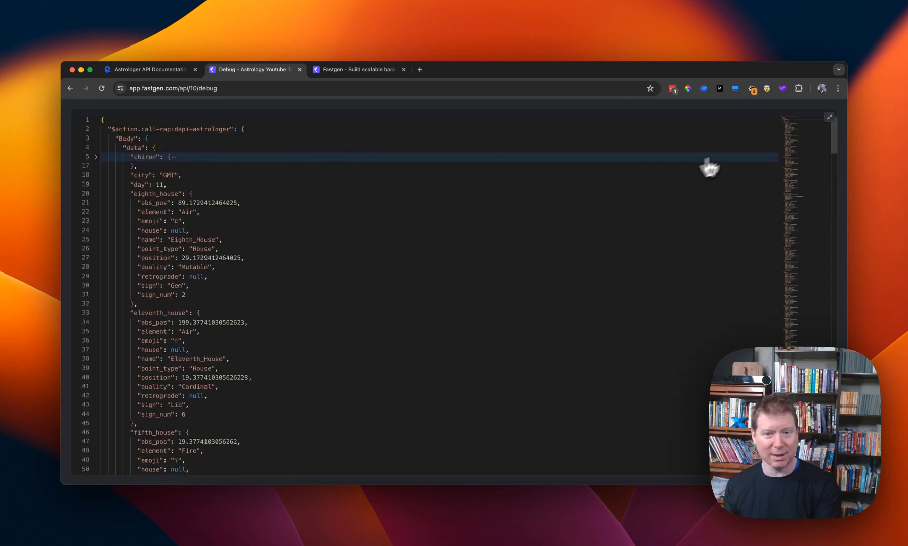
pyautogui.click(829, 117)
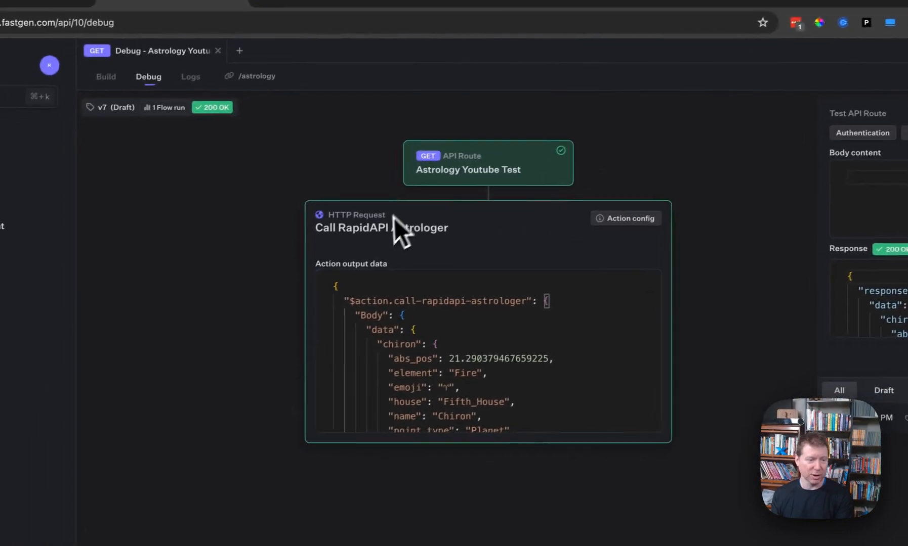
pyautogui.click(253, 223)
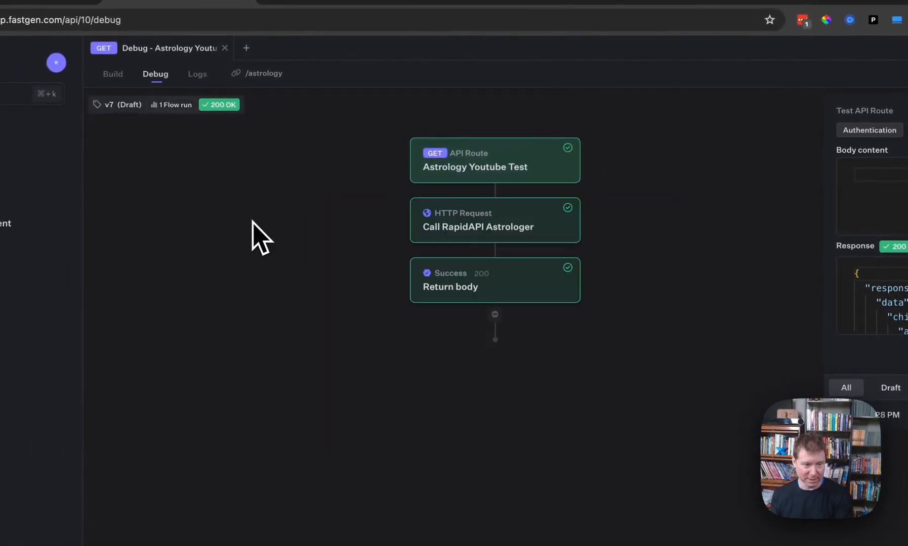
# Examine the enlarged response data of Return body, checking how the data object nests under response, and close it
pyautogui.click(494, 286)
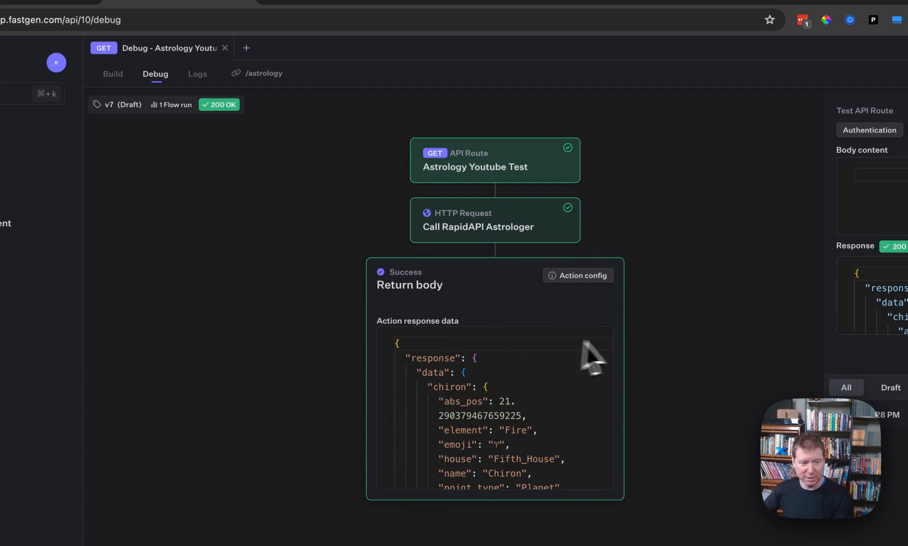
pyautogui.click(600, 338)
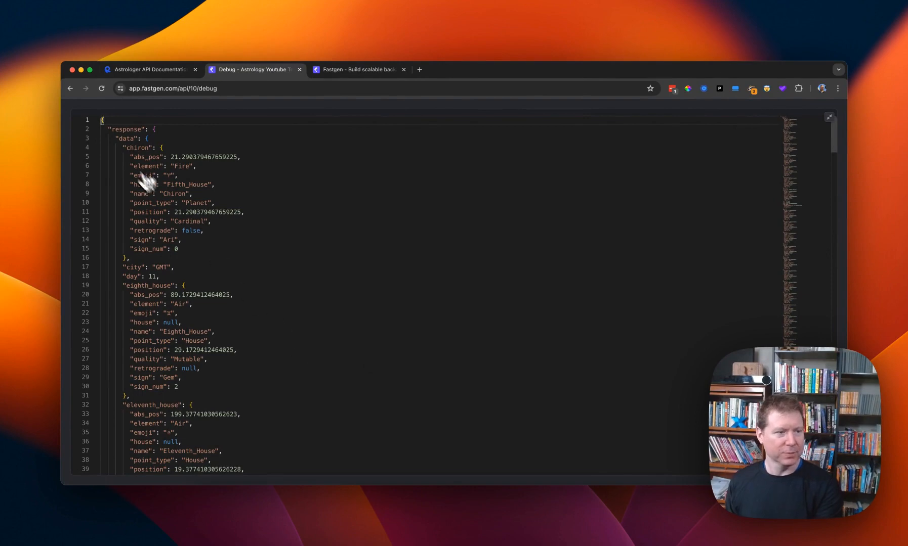
pyautogui.click(95, 129)
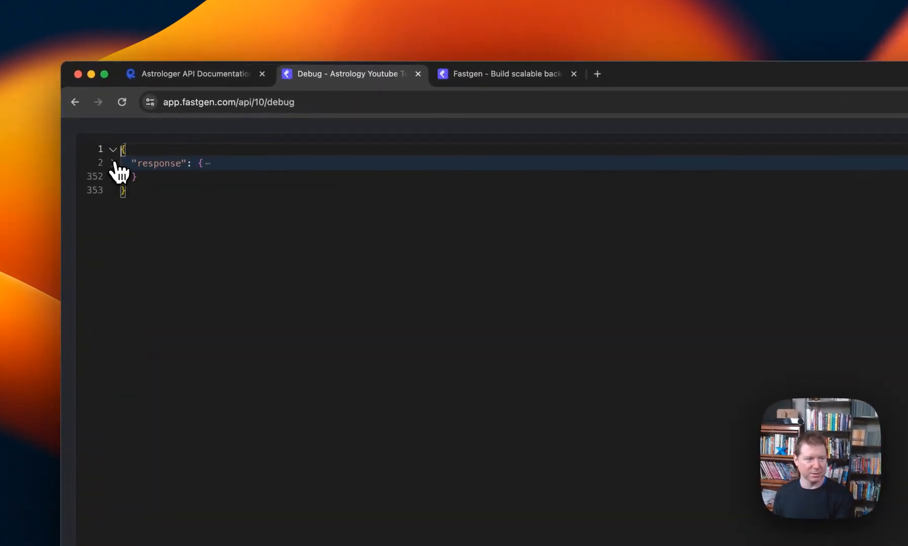
pyautogui.click(95, 129)
pyautogui.click(113, 177)
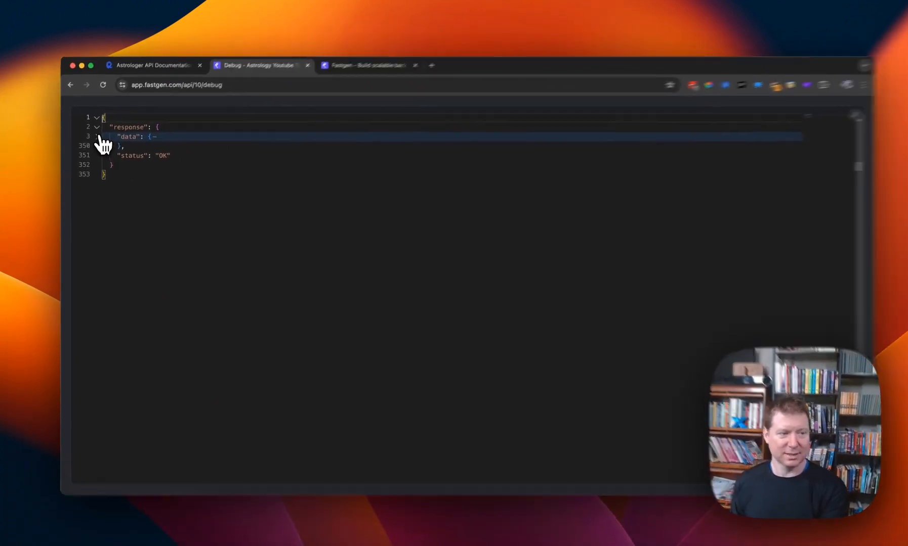
pyautogui.click(96, 139)
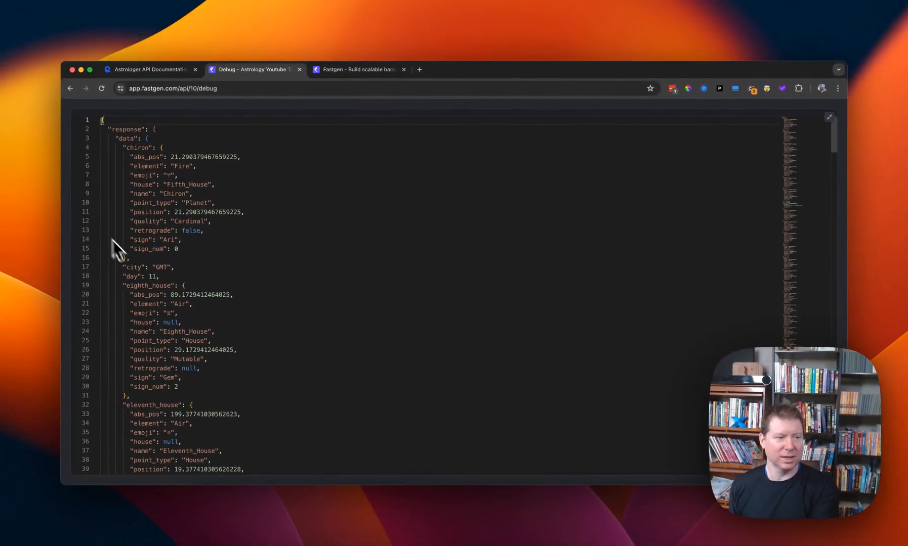
pyautogui.moveTo(115, 138); pyautogui.dragTo(166, 137)
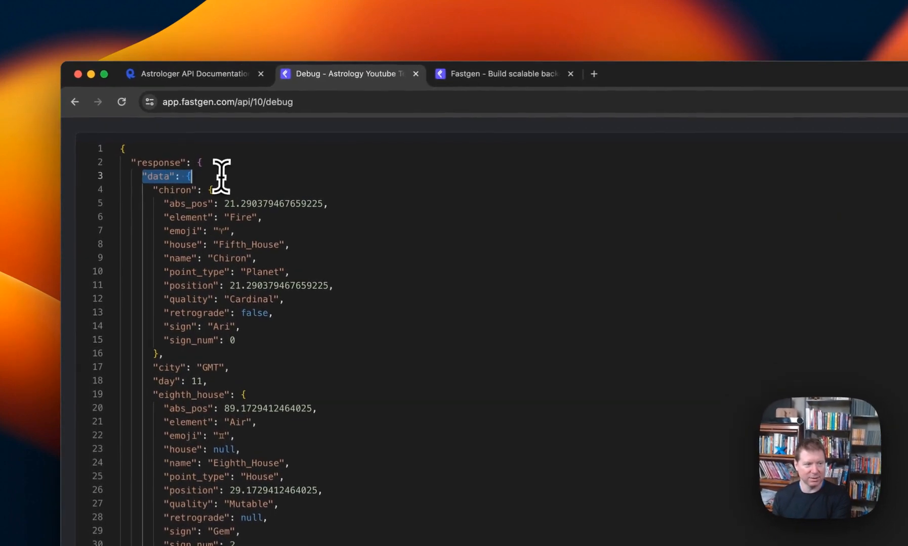
pyautogui.click(113, 177)
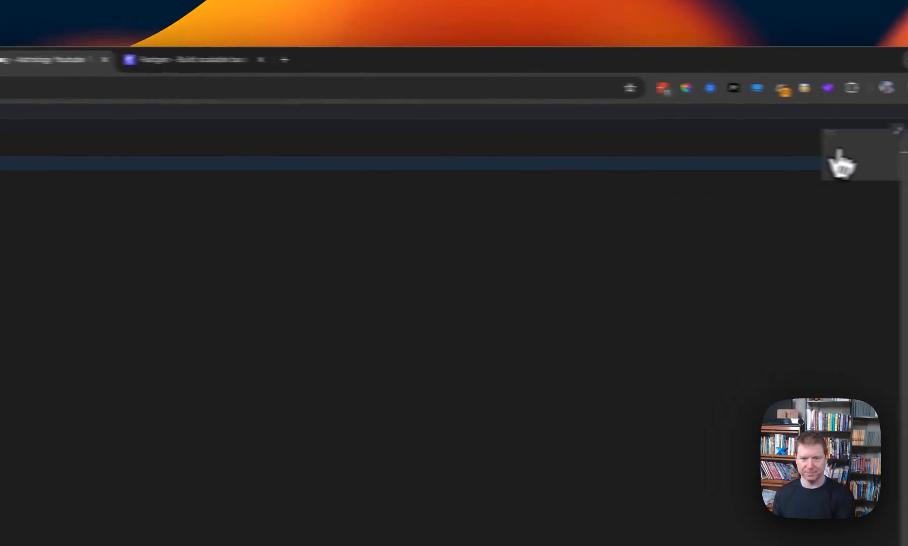
pyautogui.click(827, 137)
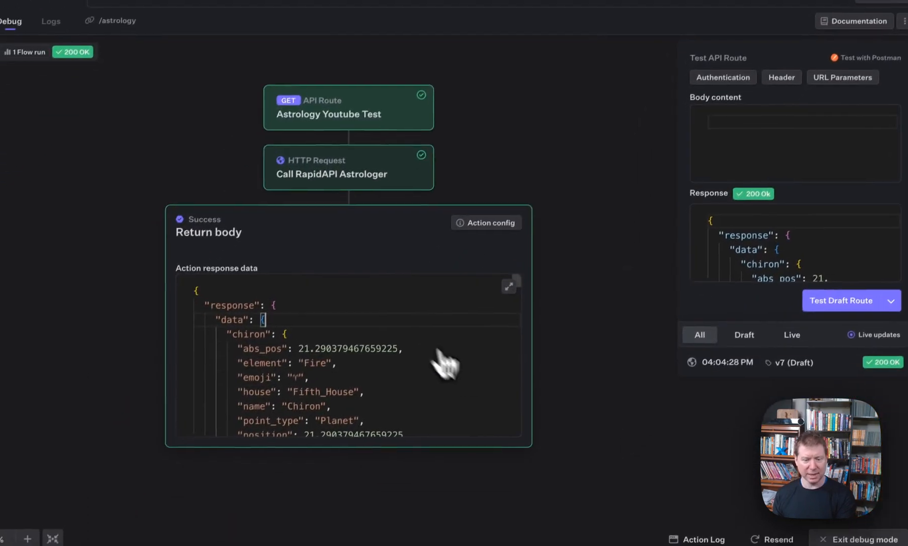
pyautogui.click(559, 442)
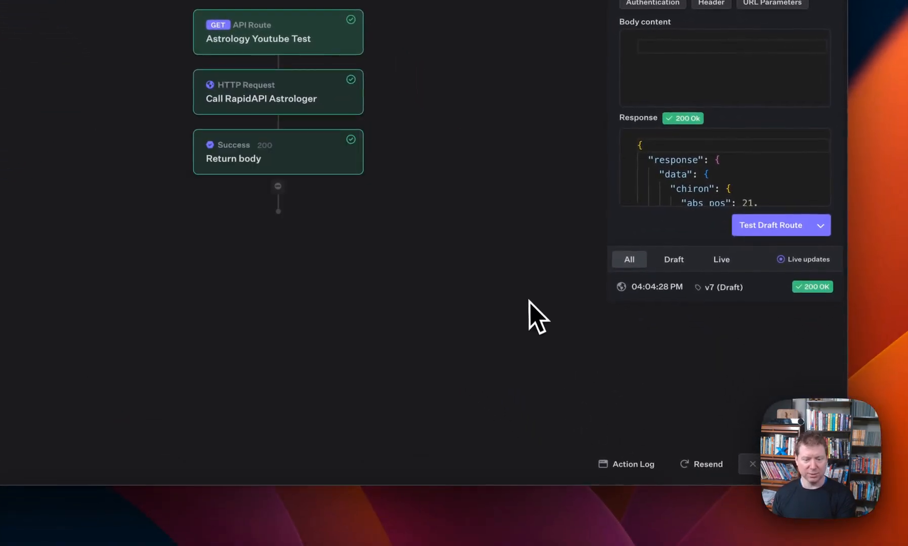
# Exit debug mode and extend the Return body response variable to $action.call-rapidapi-astrologer.Body.data
pyautogui.click(752, 464)
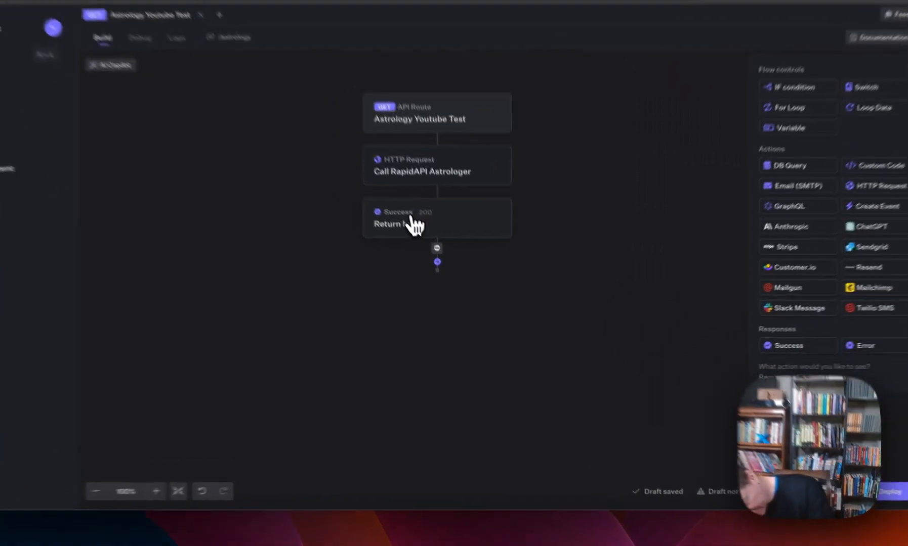
pyautogui.click(448, 263)
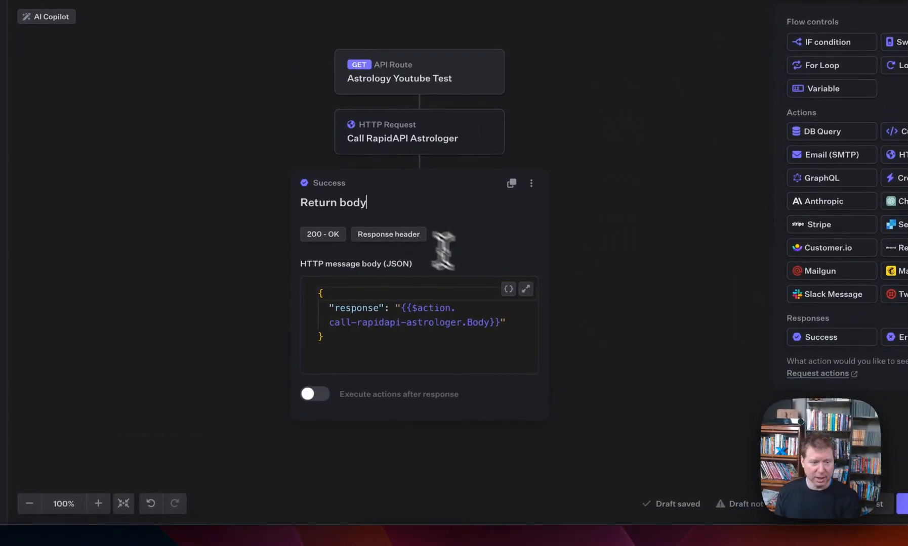
pyautogui.click(487, 322)
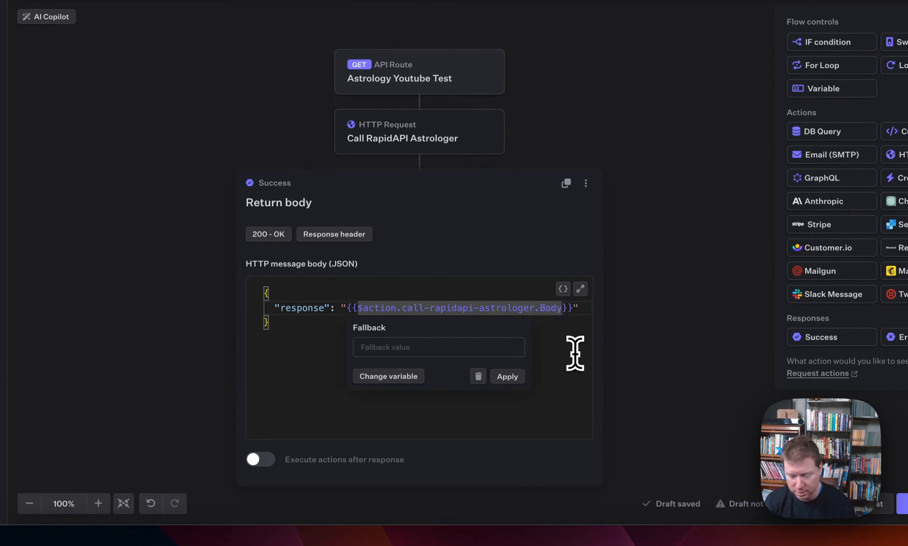
pyautogui.write('.data')
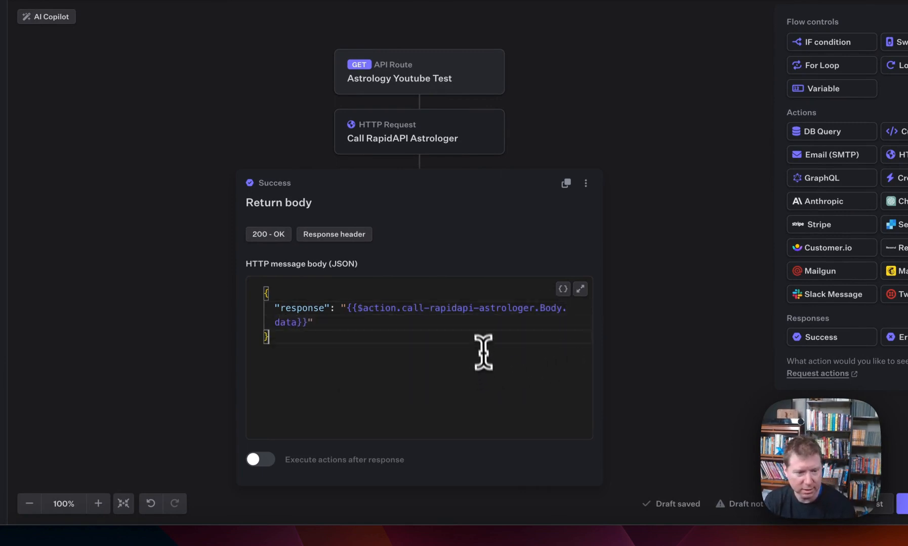
# Apply the fallback value "error" to the response variable in the Return body message
pyautogui.click(487, 315)
pyautogui.click(423, 348)
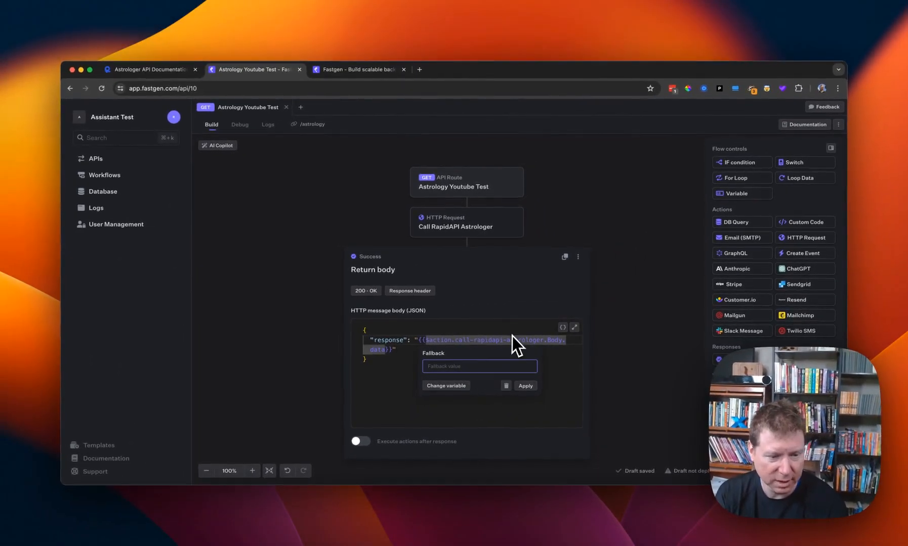
pyautogui.write('error')
pyautogui.click(529, 387)
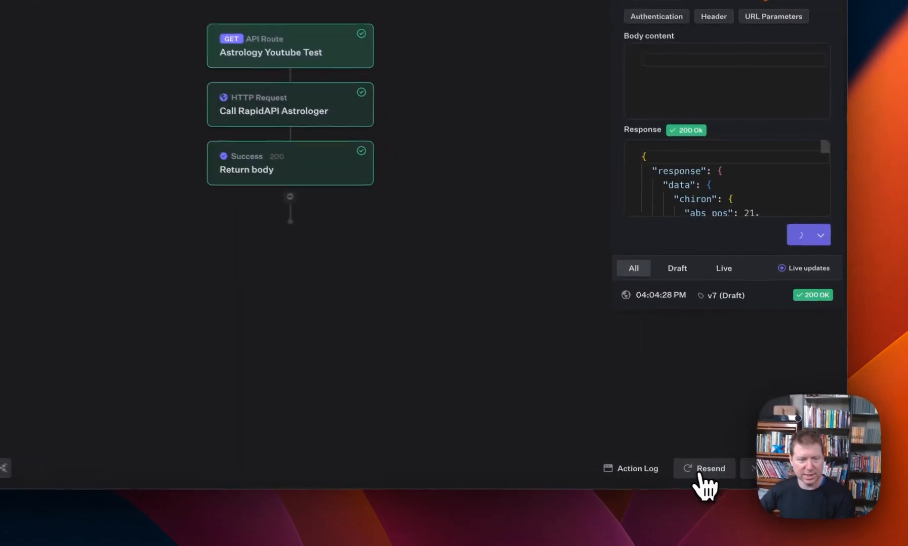
# Resend the test request and inspect the API route's request data and the Call RapidAPI Astrologer output
pyautogui.click(703, 483)
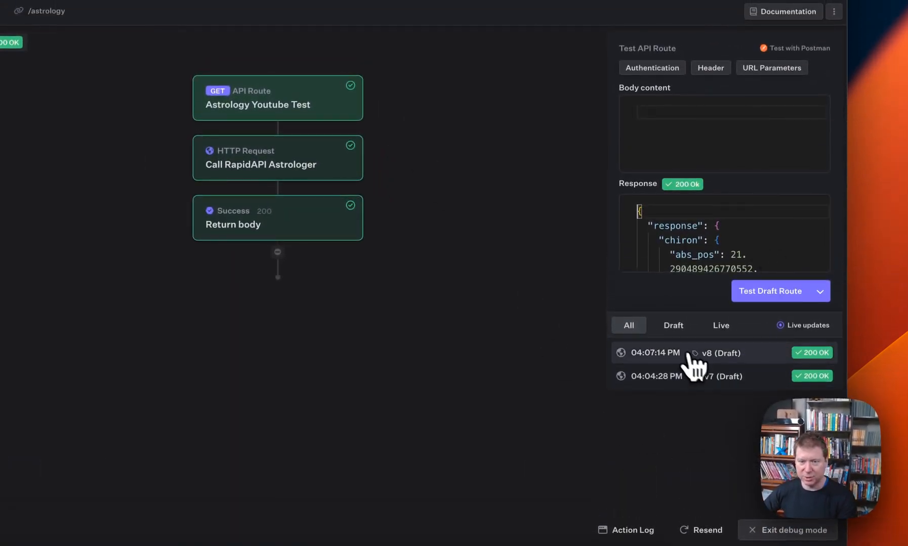
pyautogui.click(274, 113)
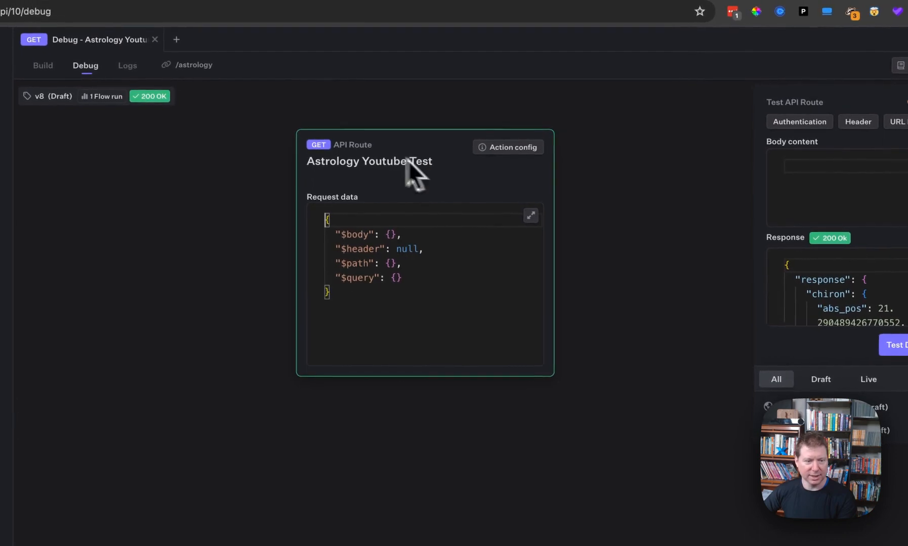
pyautogui.click(411, 163)
pyautogui.click(481, 222)
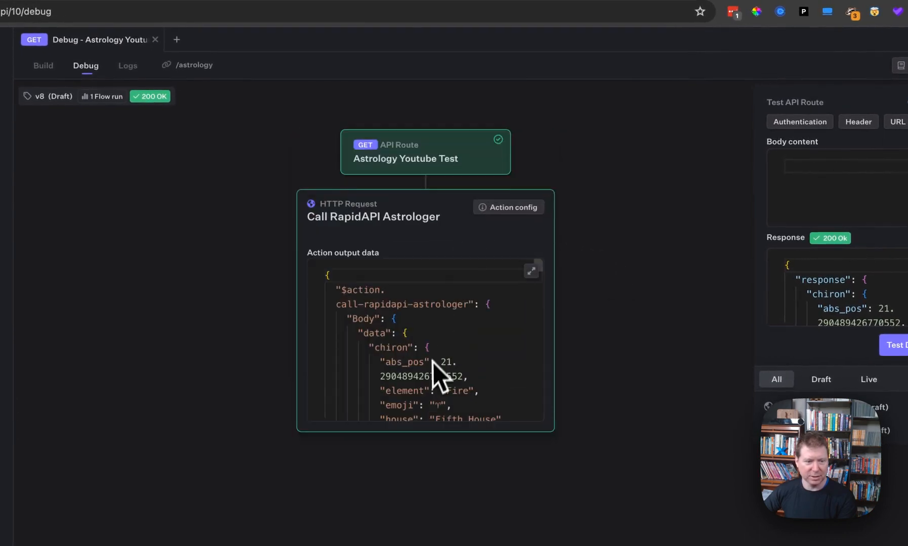
pyautogui.click(600, 371)
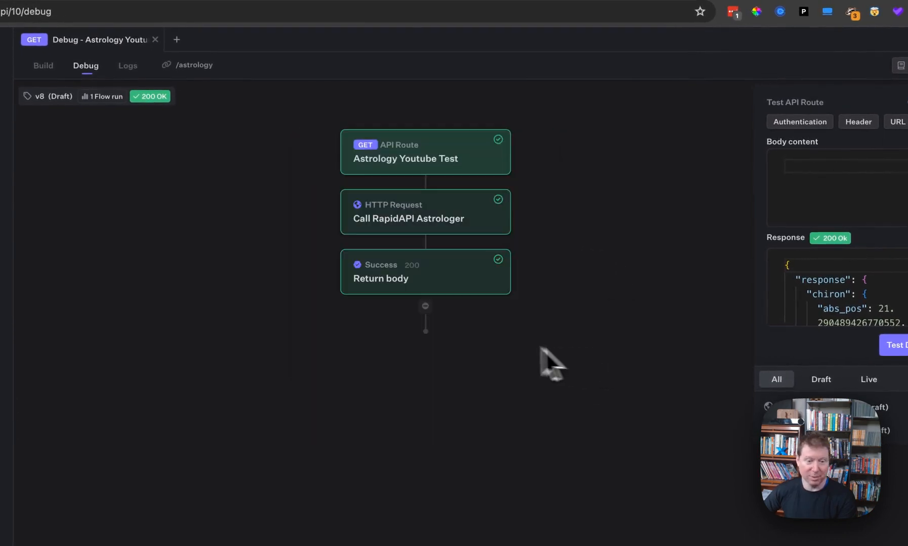
# Examine the response data of the Return body action in the debug run, down to the mars entry, and close it
pyautogui.click(434, 290)
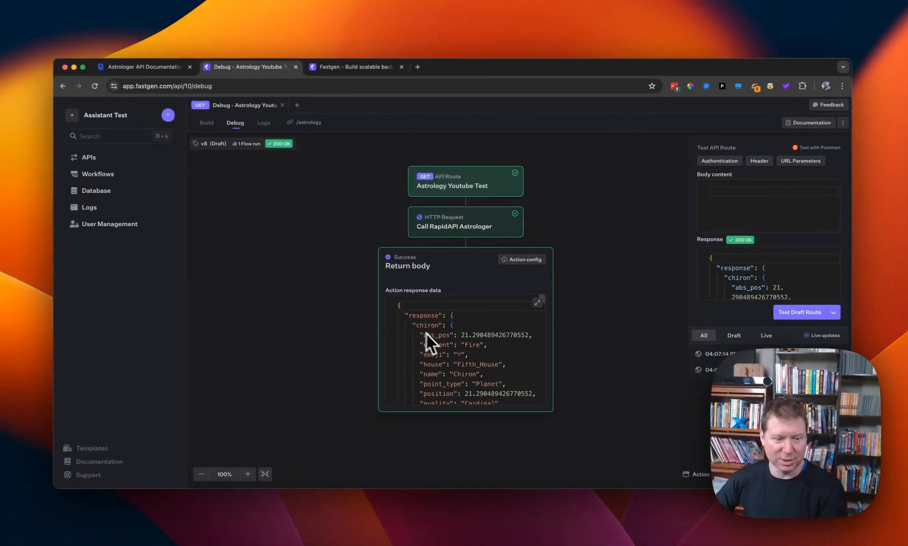
pyautogui.scroll(-10, 380, 394)
pyautogui.scroll(-10, 437, 344)
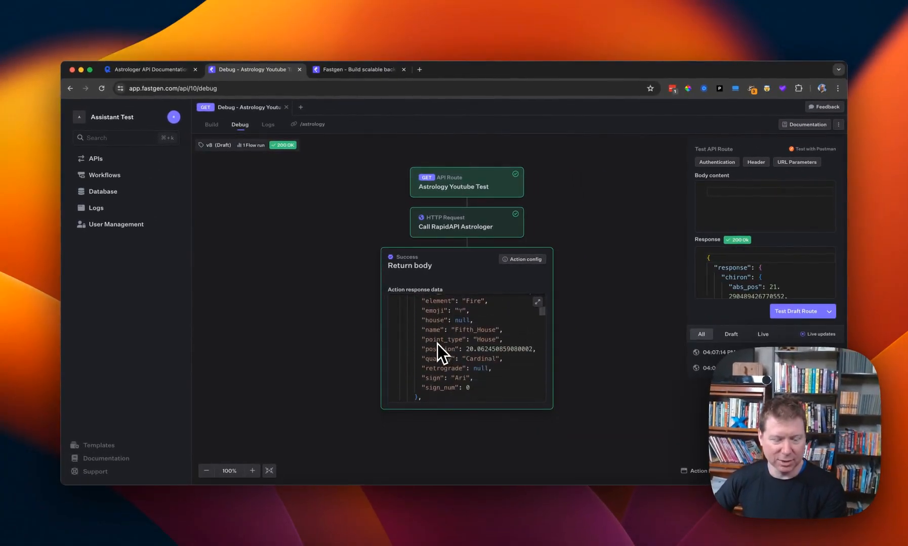
pyautogui.scroll(-11, 437, 344)
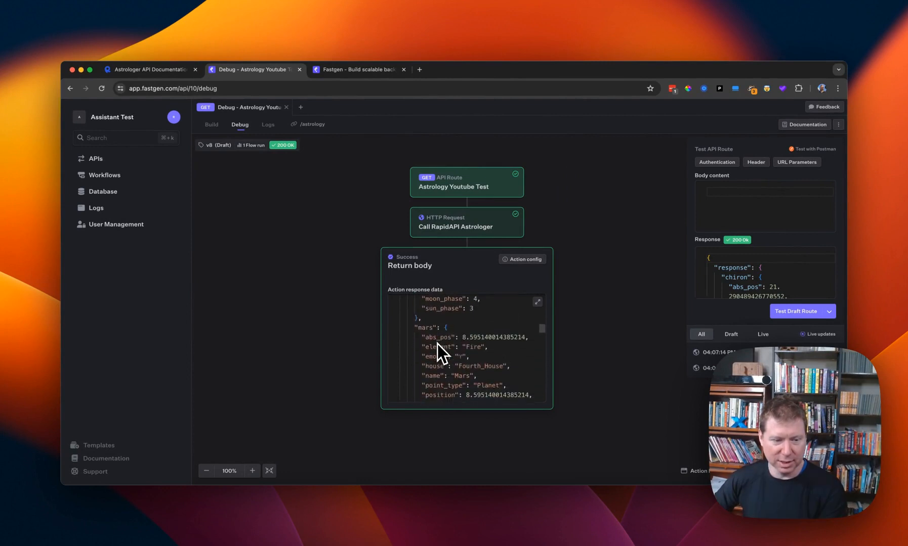
pyautogui.scroll(11, 436, 345)
pyautogui.scroll(20, 437, 344)
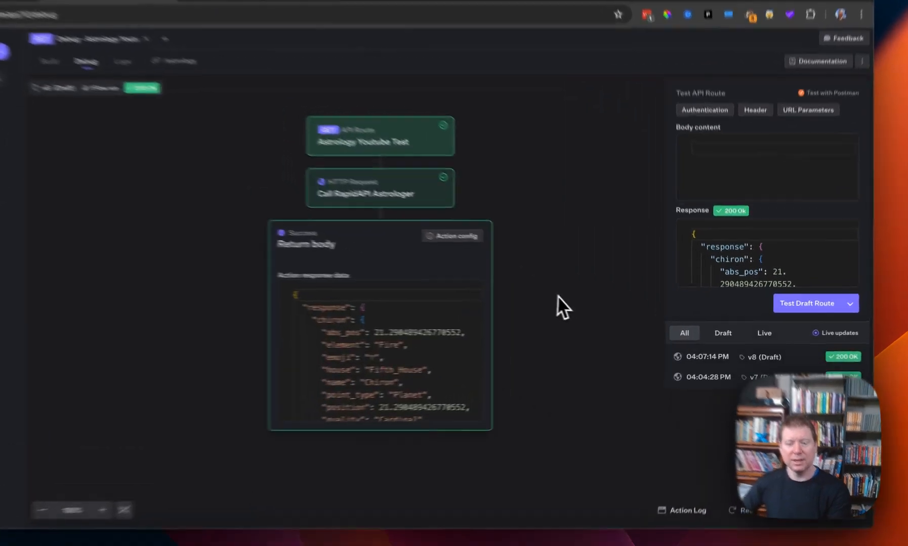
pyautogui.click(605, 307)
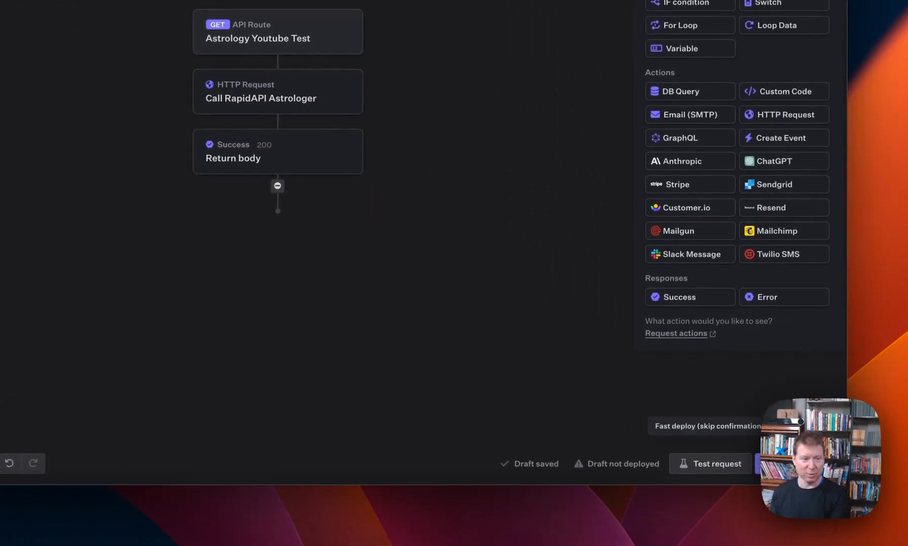
# Deploy the current draft of the route to live and copy the URL of the /astrology endpoint
pyautogui.click(779, 464)
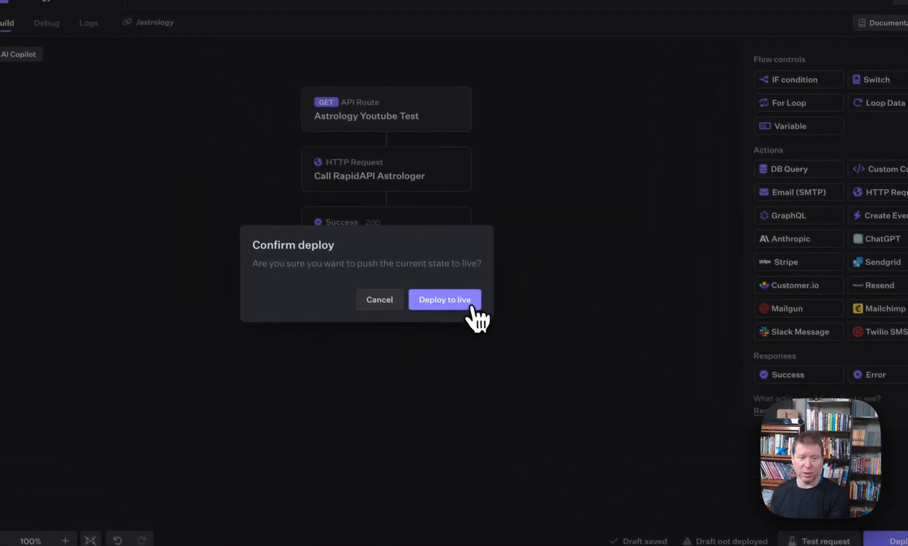
pyautogui.click(444, 300)
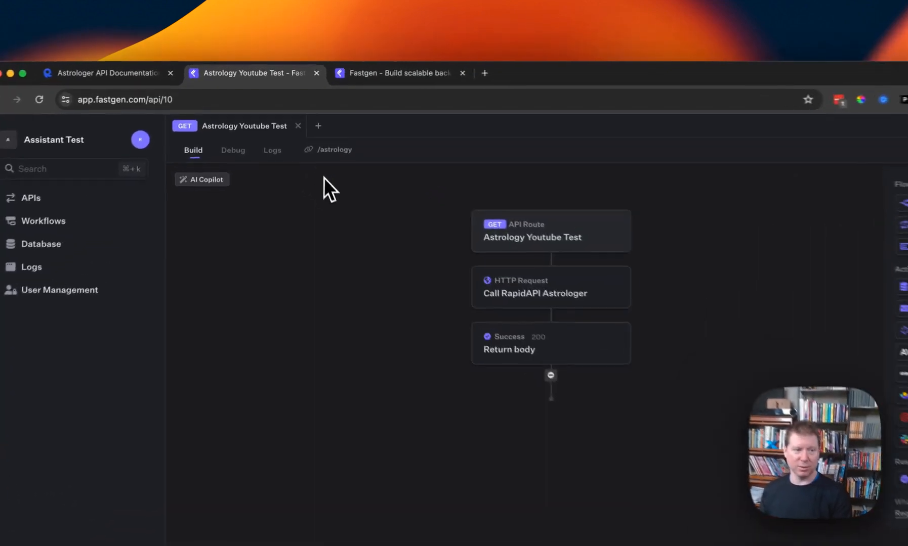
pyautogui.click(327, 170)
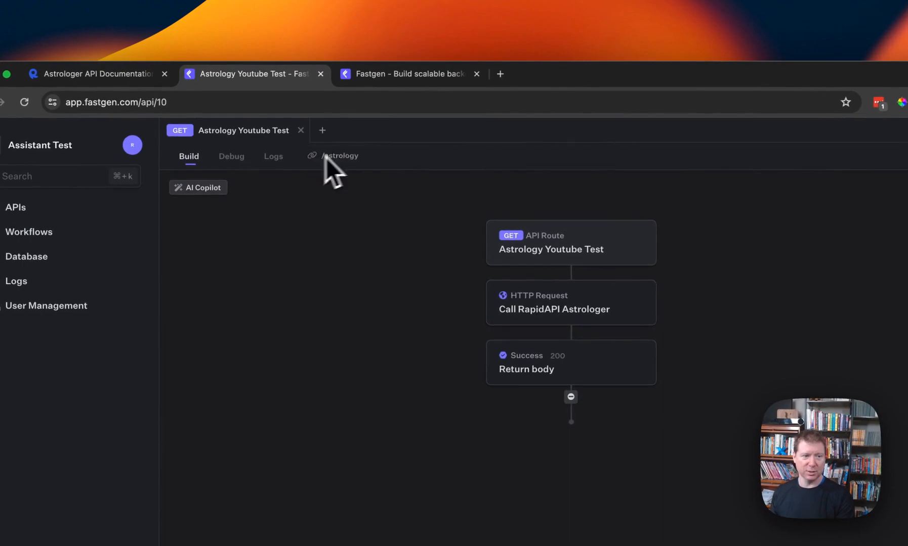
# Switch to Postman in a new browser tab and create a new untitled API request
pyautogui.click(499, 74)
pyautogui.write('po')
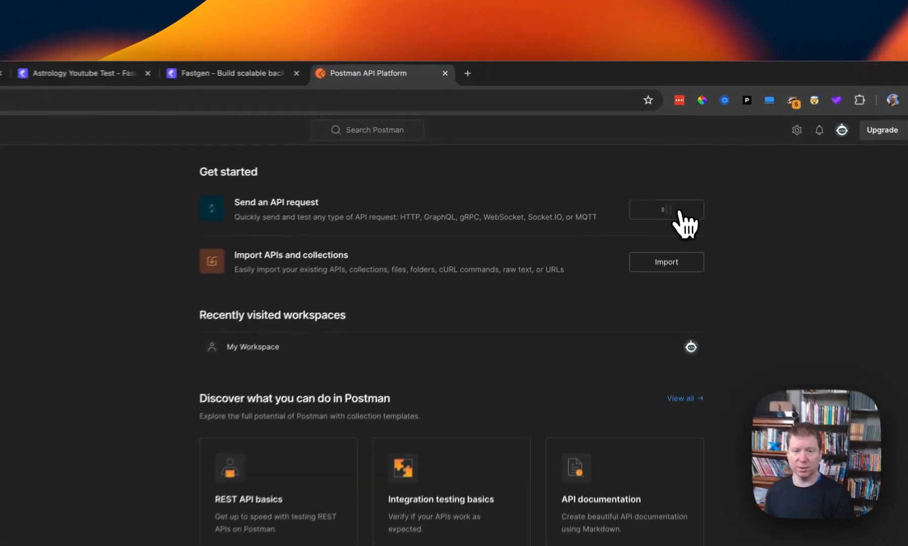
pyautogui.click(676, 166)
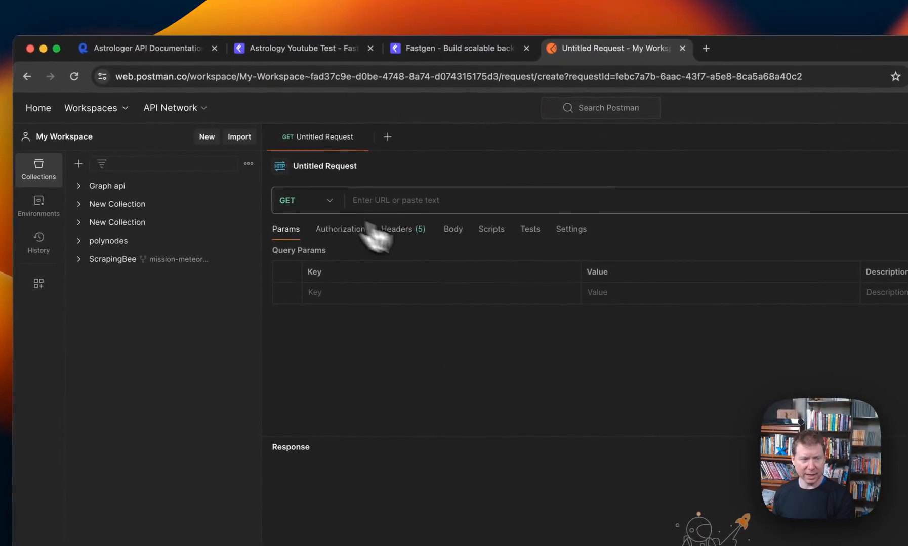
pyautogui.click(439, 50)
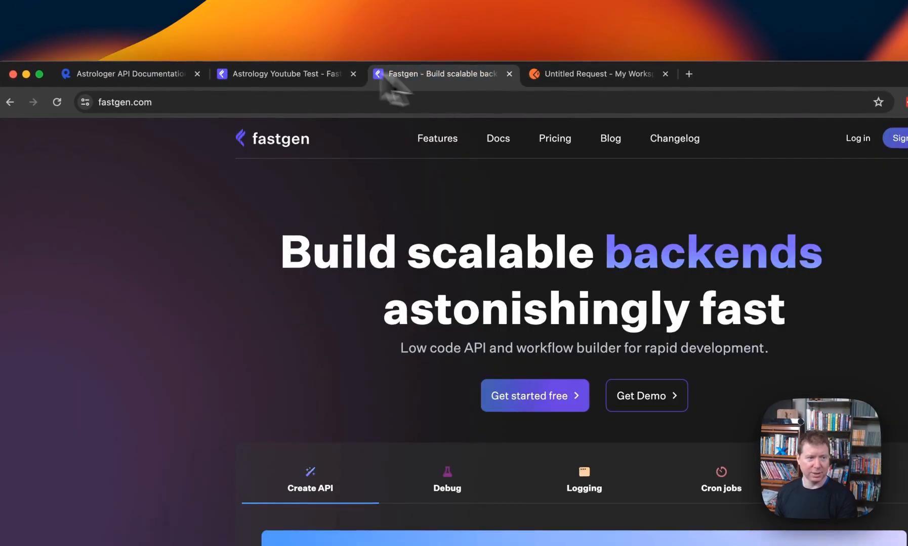
pyautogui.click(250, 77)
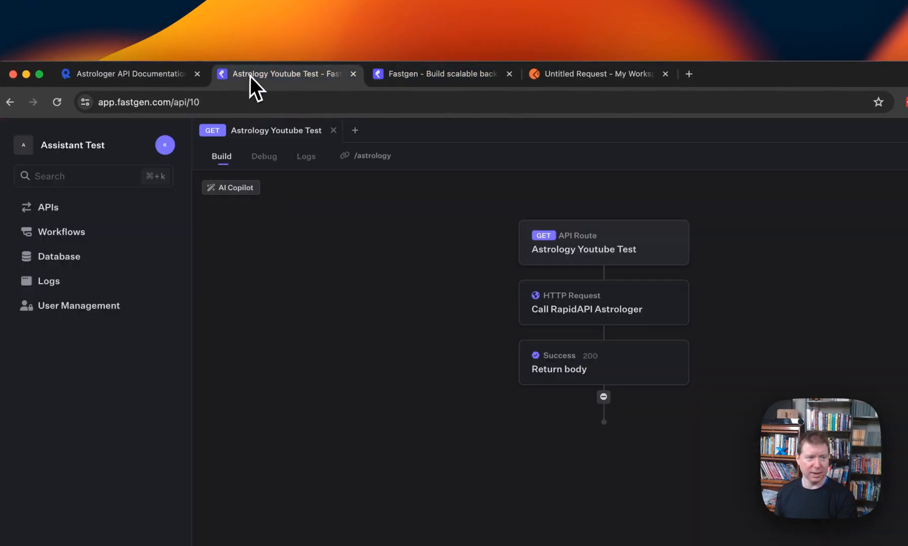
pyautogui.click(358, 161)
pyautogui.click(548, 80)
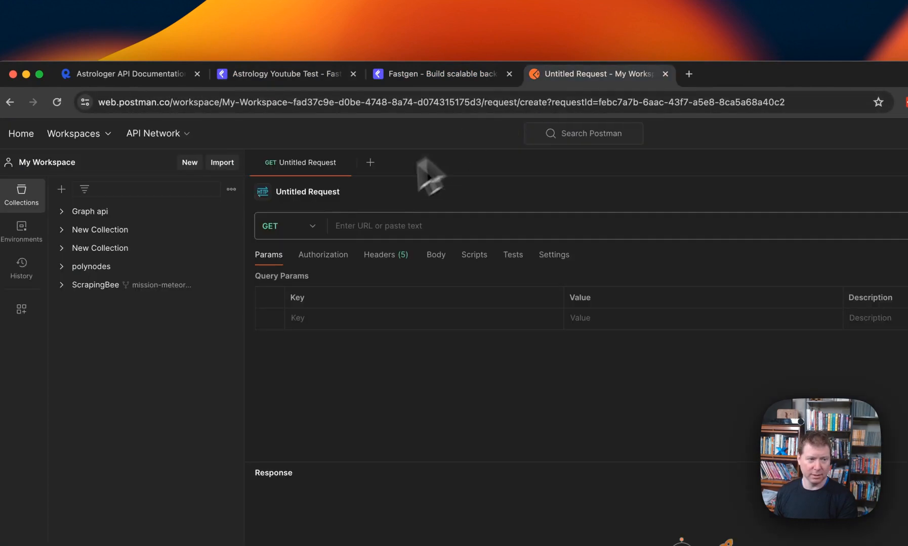
pyautogui.click(381, 228)
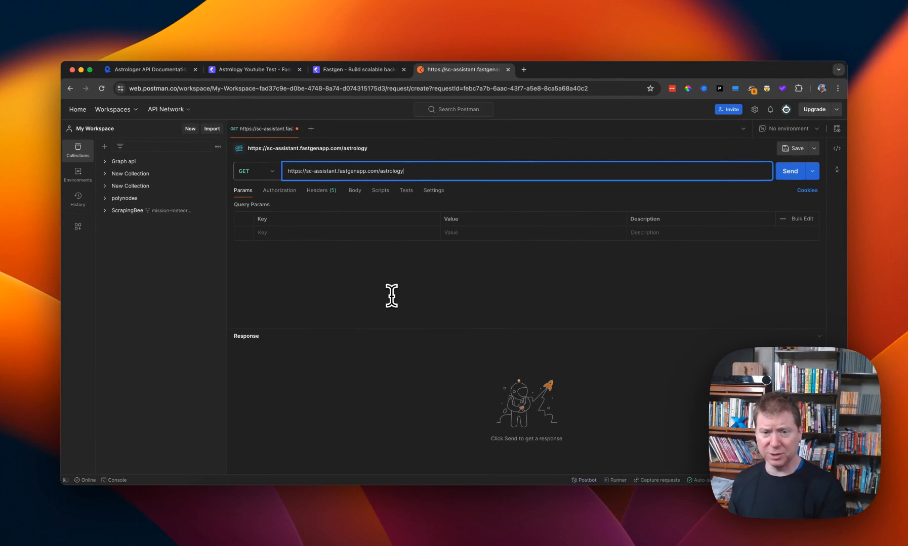
# Send the GET request to the live /astrology endpoint and look through the JSON response body
pyautogui.click(790, 173)
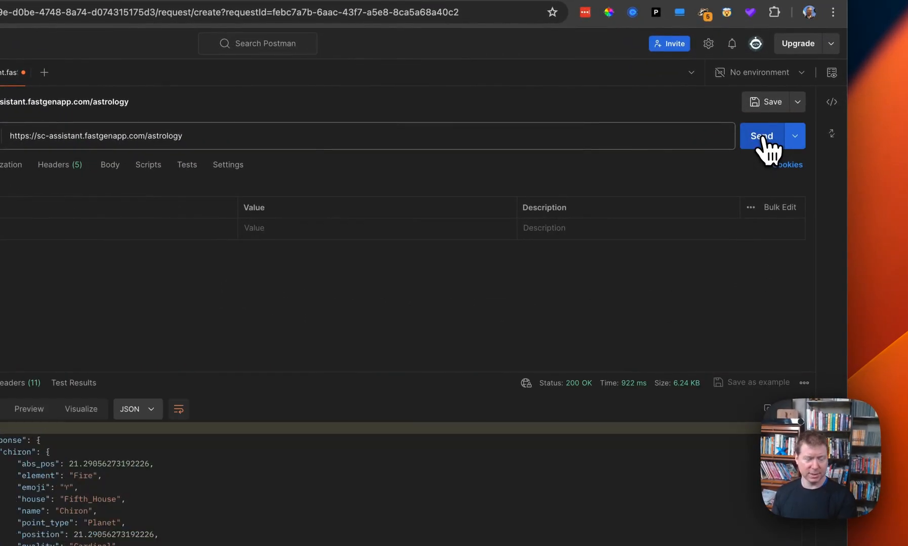
pyautogui.scroll(-3, 297, 483)
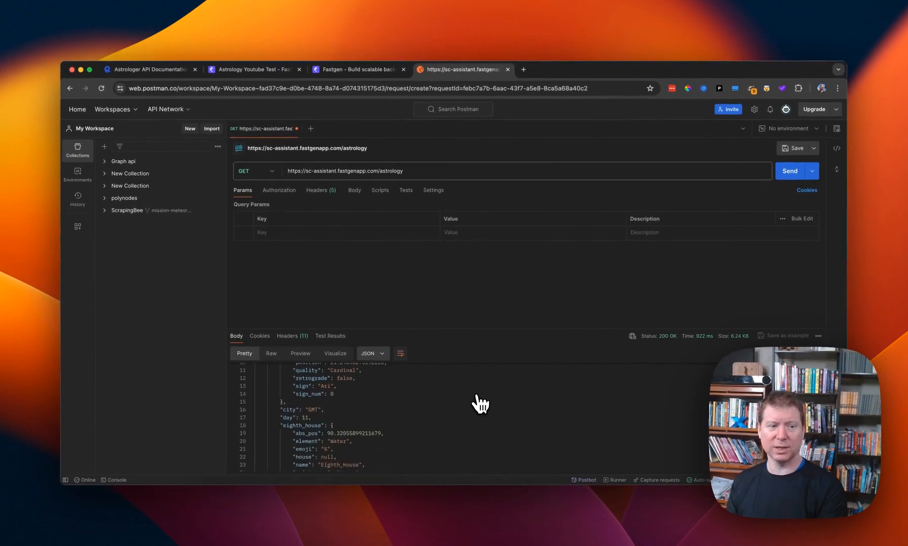
pyautogui.scroll(-3, 479, 405)
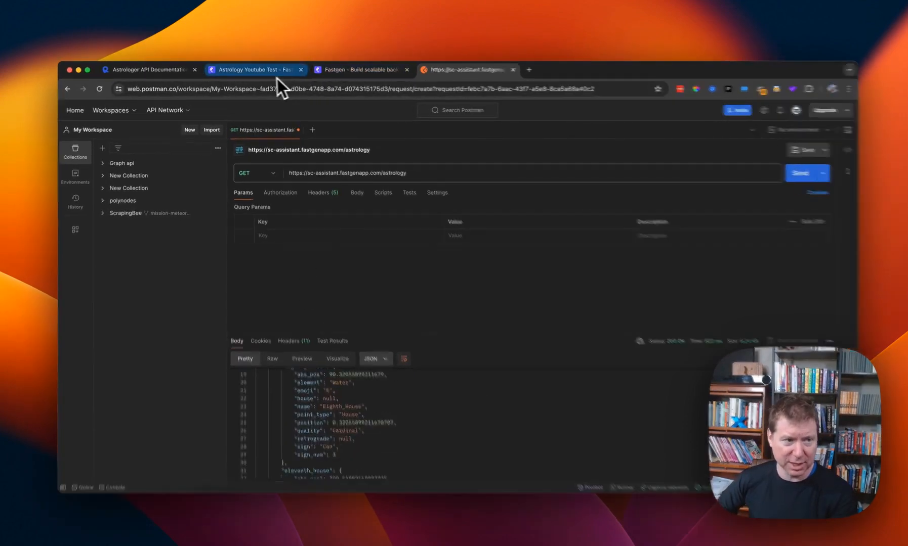
# Switch to the Fastgen route and review the Call RapidAPI Astrologer request settings and the Return body message
pyautogui.click(277, 76)
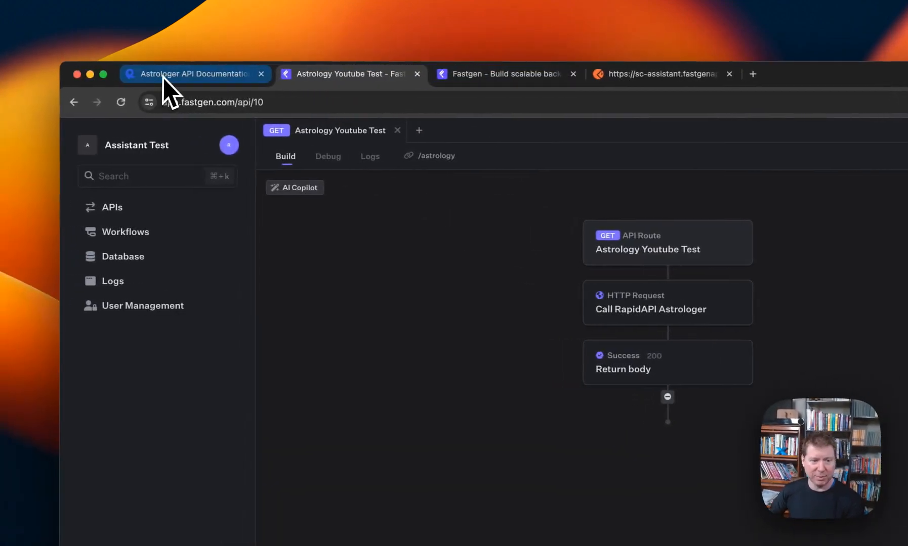
pyautogui.click(622, 303)
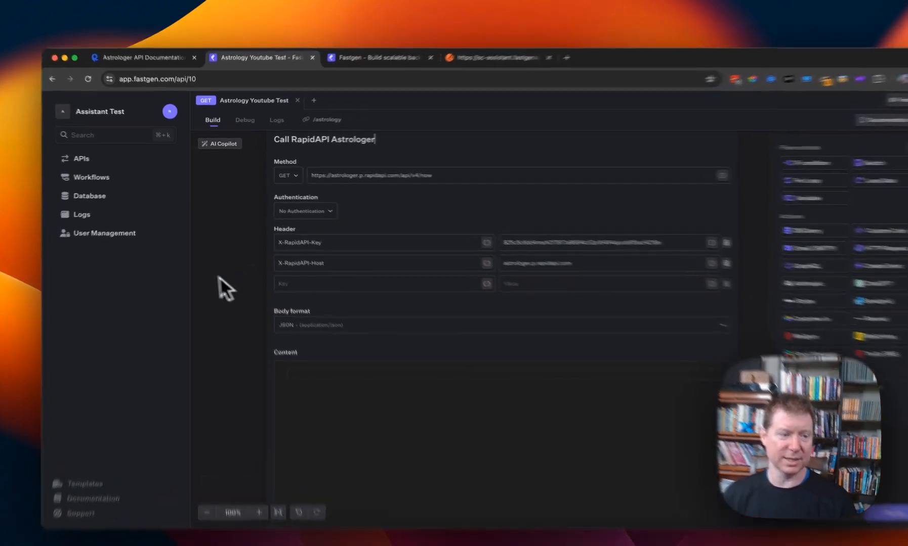
pyautogui.click(213, 257)
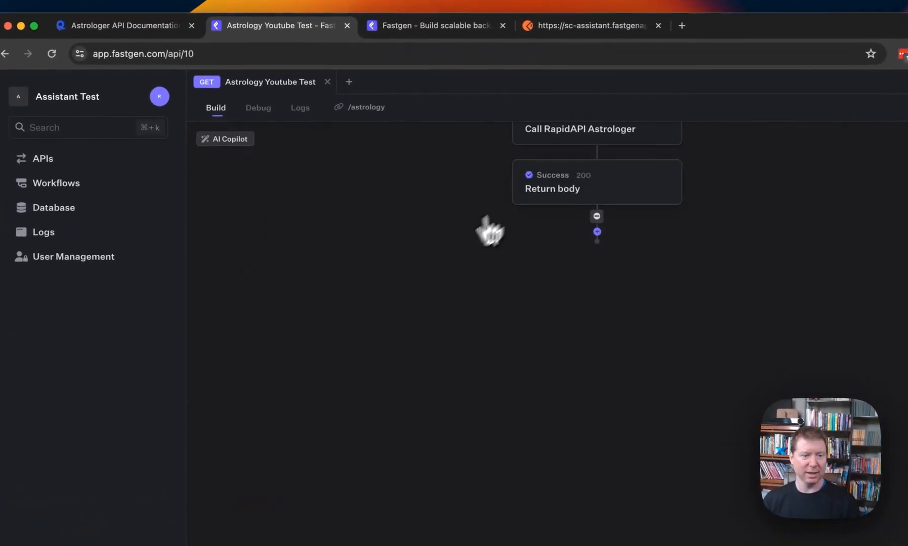
pyautogui.click(549, 191)
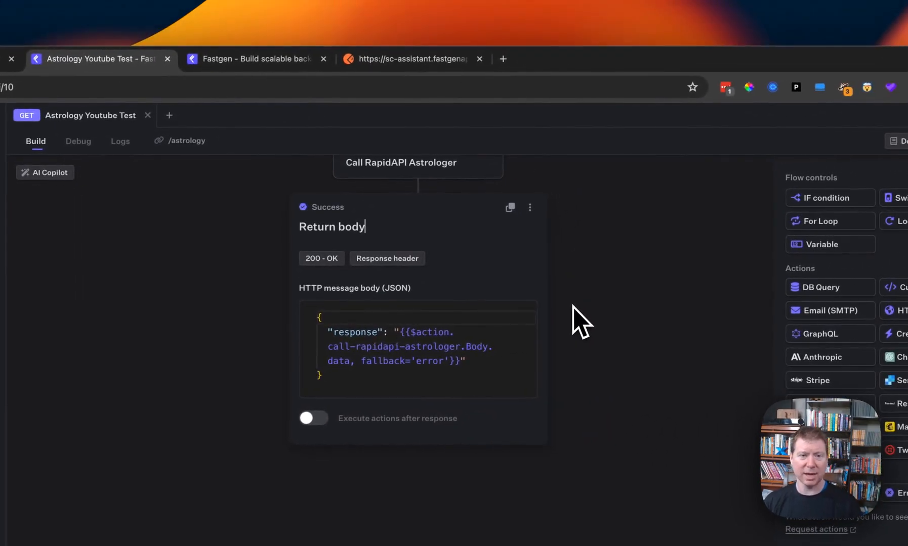
# Revisit the Postman response, return to the Fastgen route, and collapse Return body to view the whole flow
pyautogui.click(434, 64)
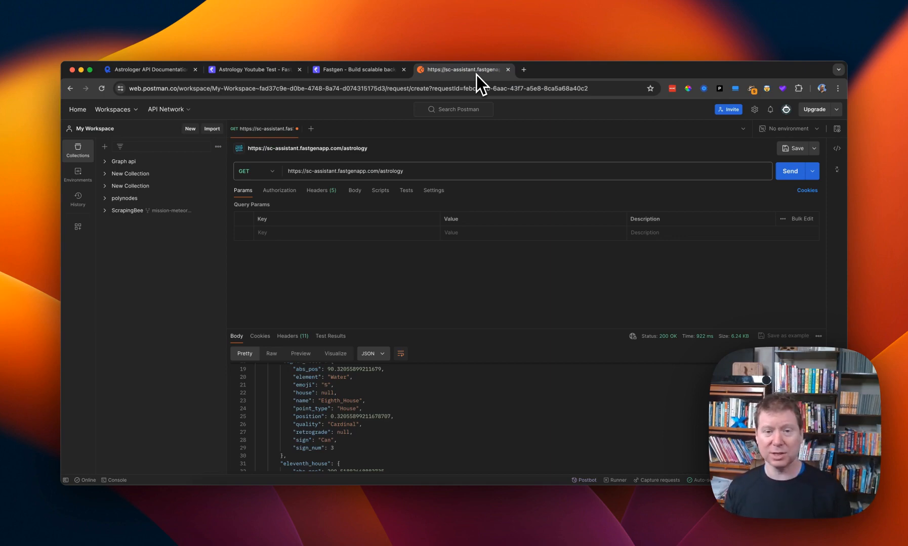
pyautogui.click(373, 70)
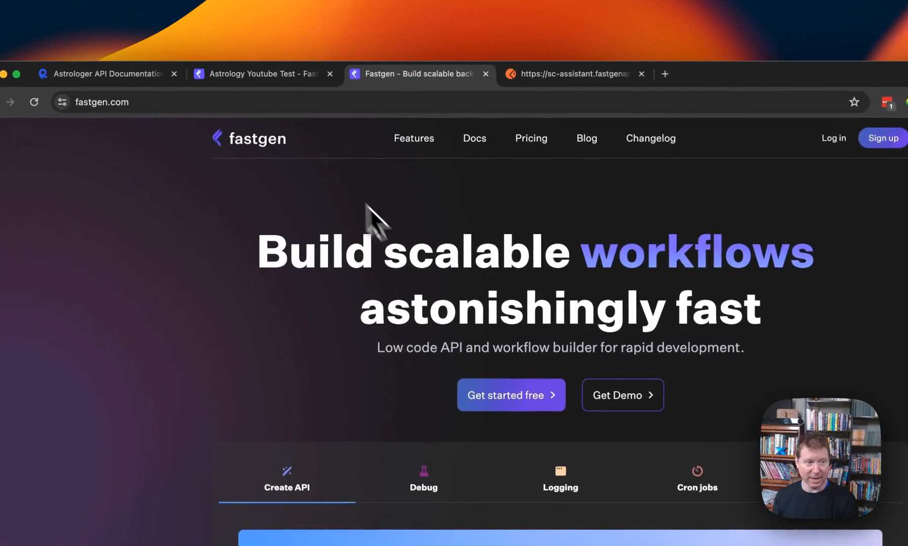
pyautogui.click(271, 75)
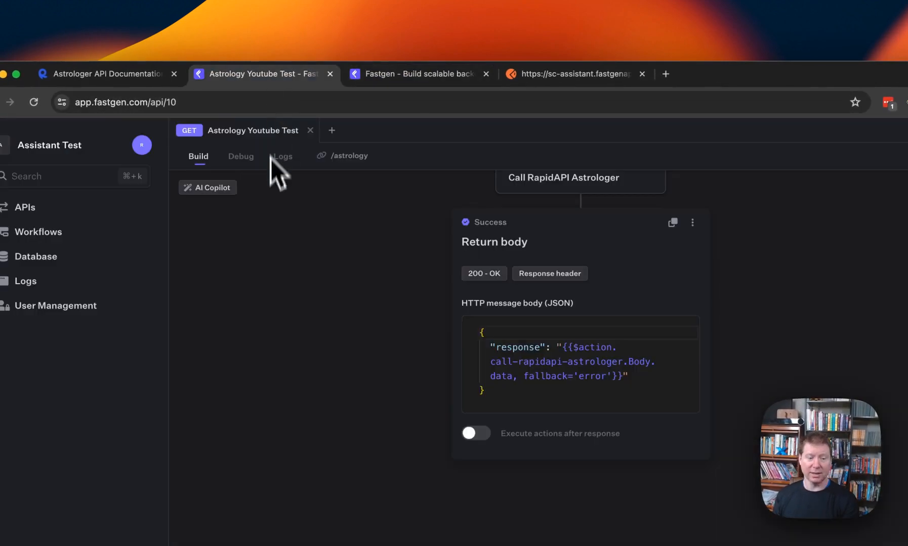
pyautogui.click(384, 307)
pyautogui.scroll(5, 521, 355)
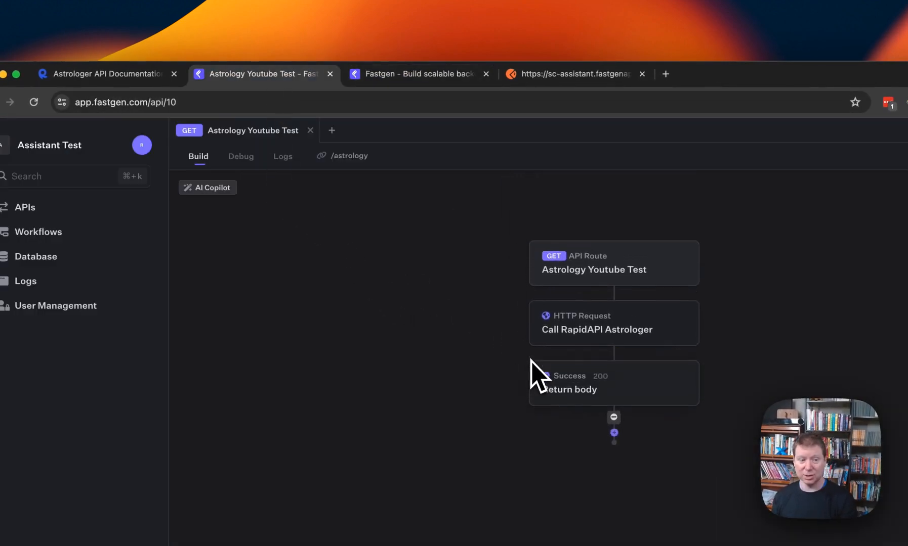